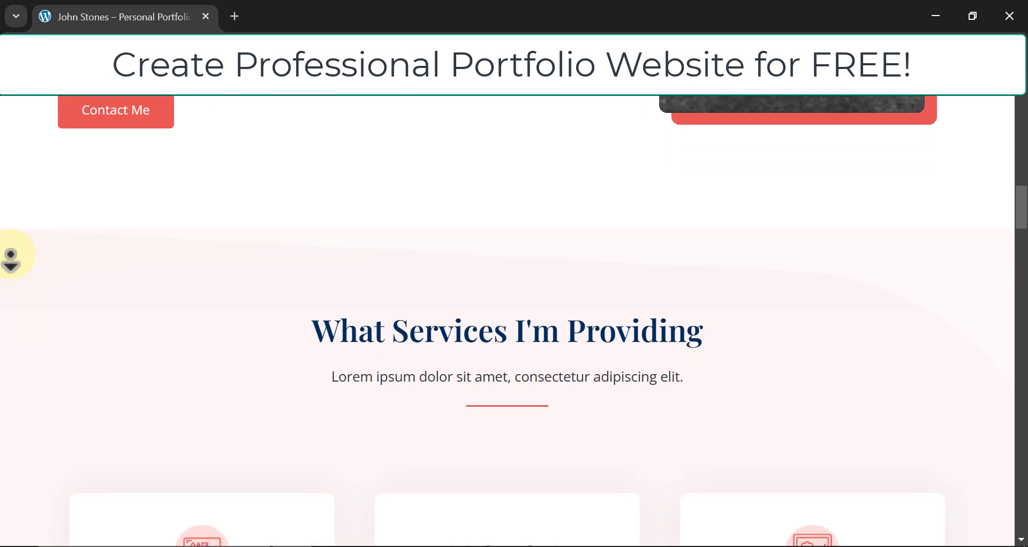
Scroll the finished portfolio site down to its Stay In Touch social footer, then switch to infinityfree.com.
{"action": "scroll", "coordinate": [11, 256], "scroll_direction": "down", "scroll_amount": 5}
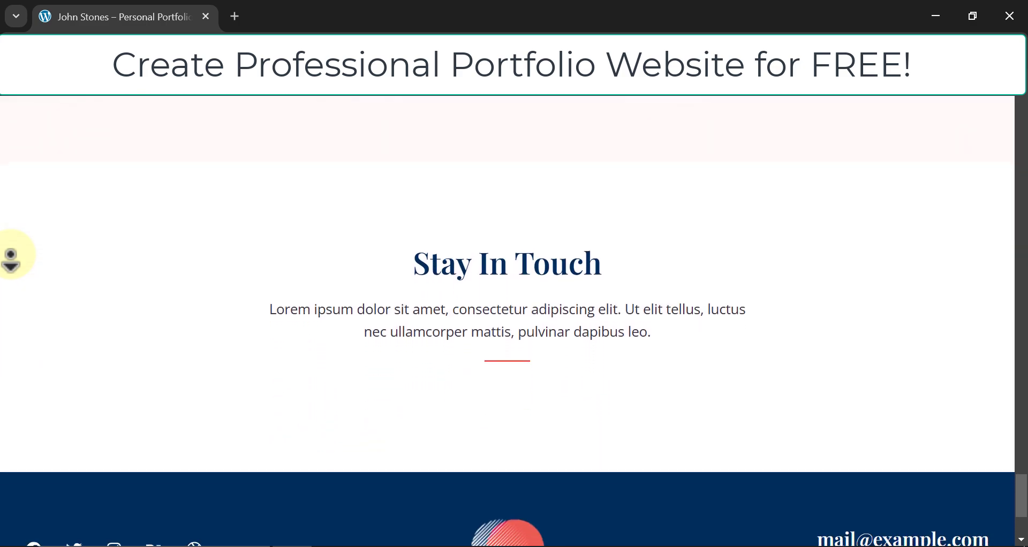
{"action": "middle_click", "coordinate": [56, 232]}
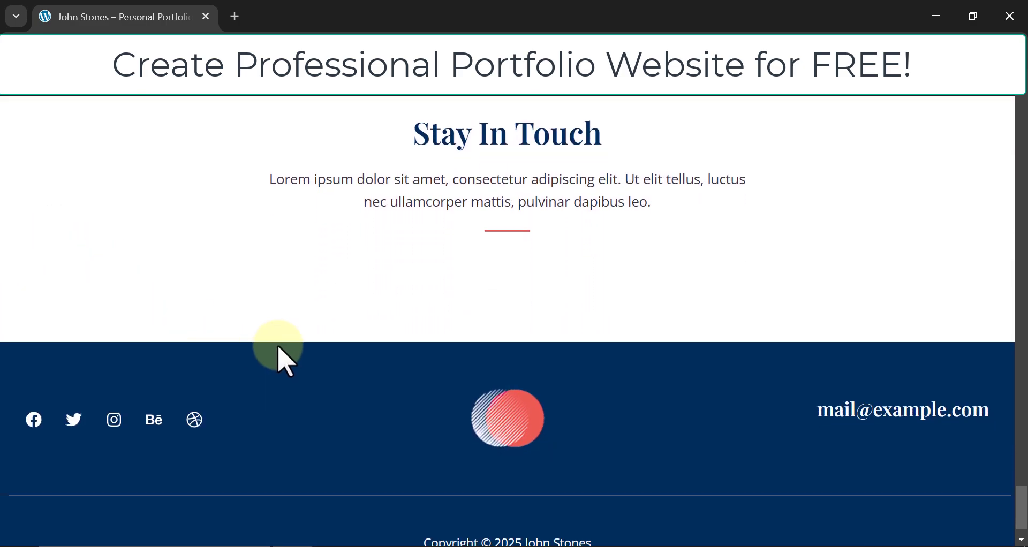
{"action": "left_click", "coordinate": [1021, 115]}
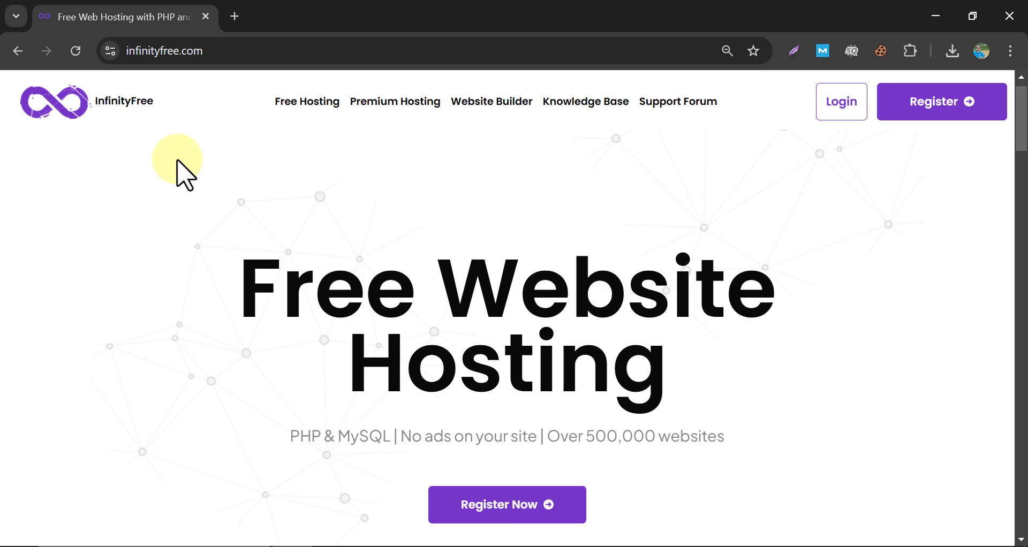
Browse the InfinityFree homepage and go to its Register page.
{"action": "scroll", "coordinate": [182, 174], "scroll_direction": "down", "scroll_amount": 8}
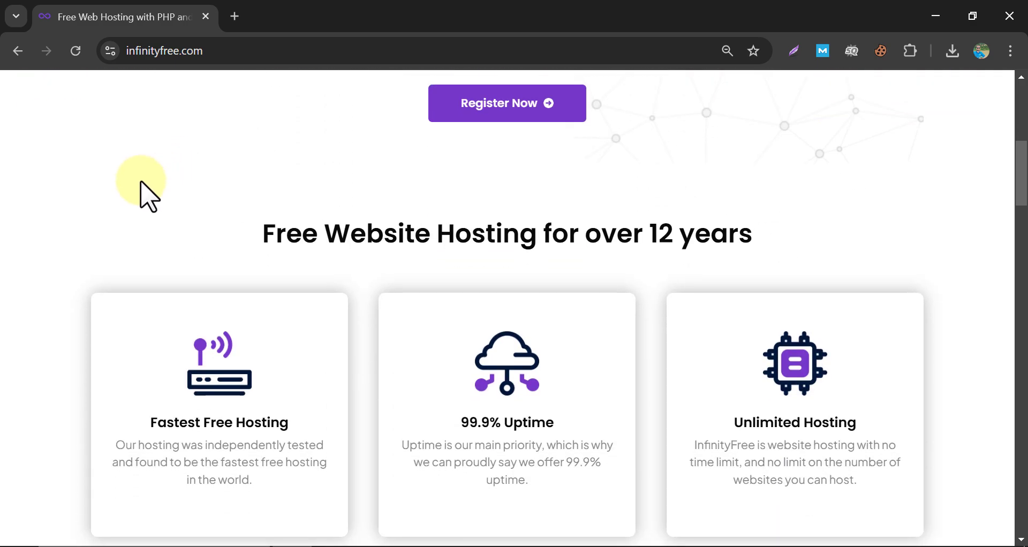
{"action": "scroll", "coordinate": [102, 185], "scroll_direction": "down", "scroll_amount": 9}
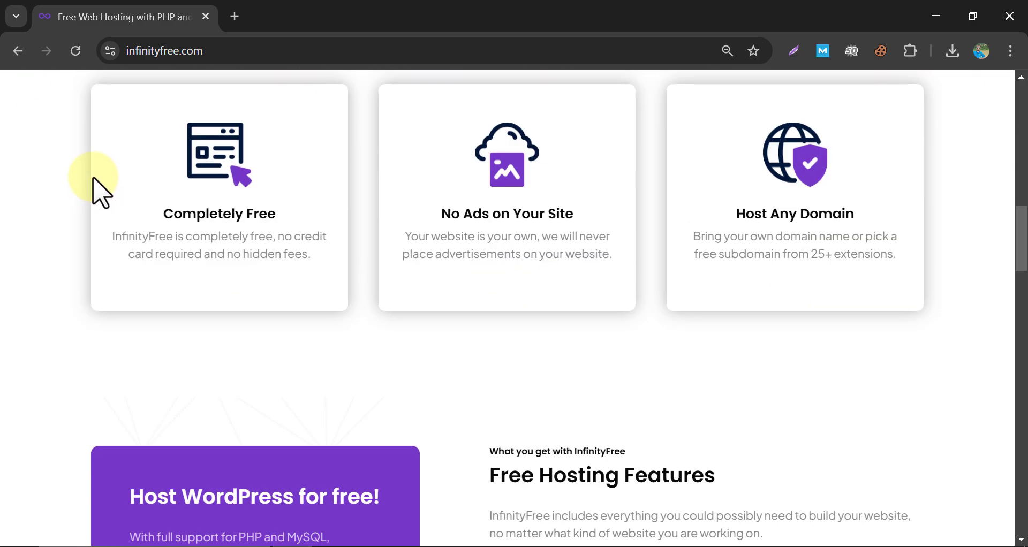
{"action": "scroll", "coordinate": [76, 195], "scroll_direction": "down", "scroll_amount": 6}
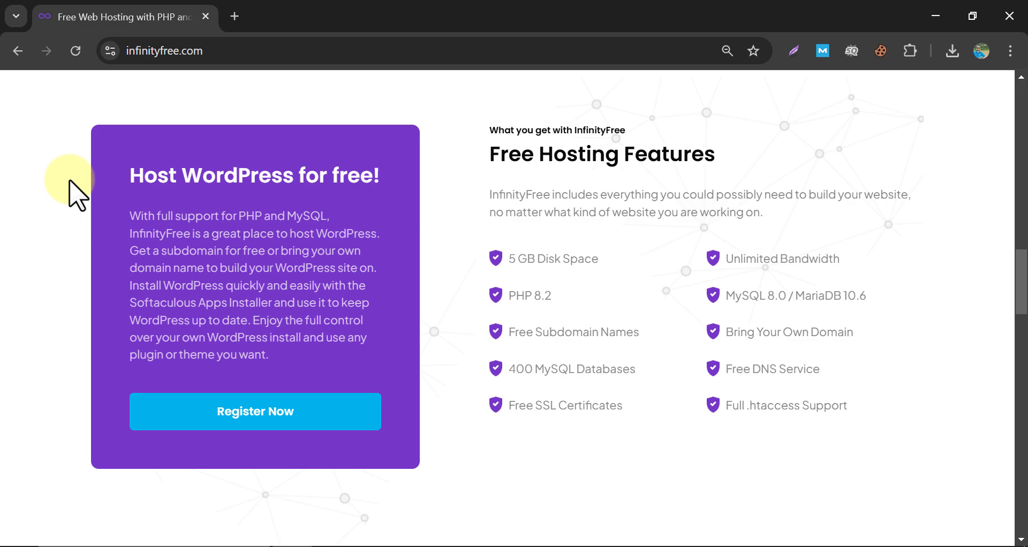
{"action": "scroll", "coordinate": [78, 196], "scroll_direction": "up", "scroll_amount": 20}
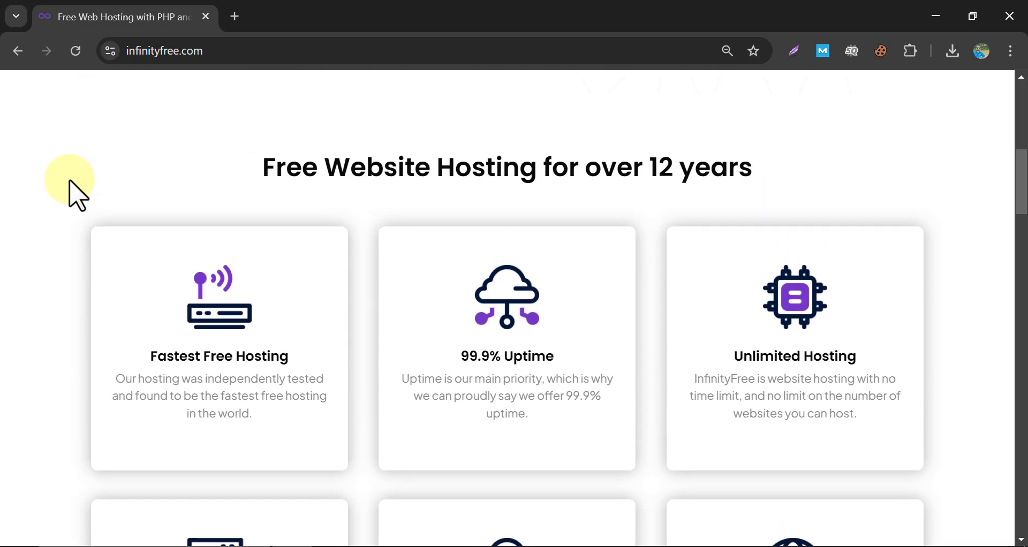
{"action": "left_click", "coordinate": [922, 127]}
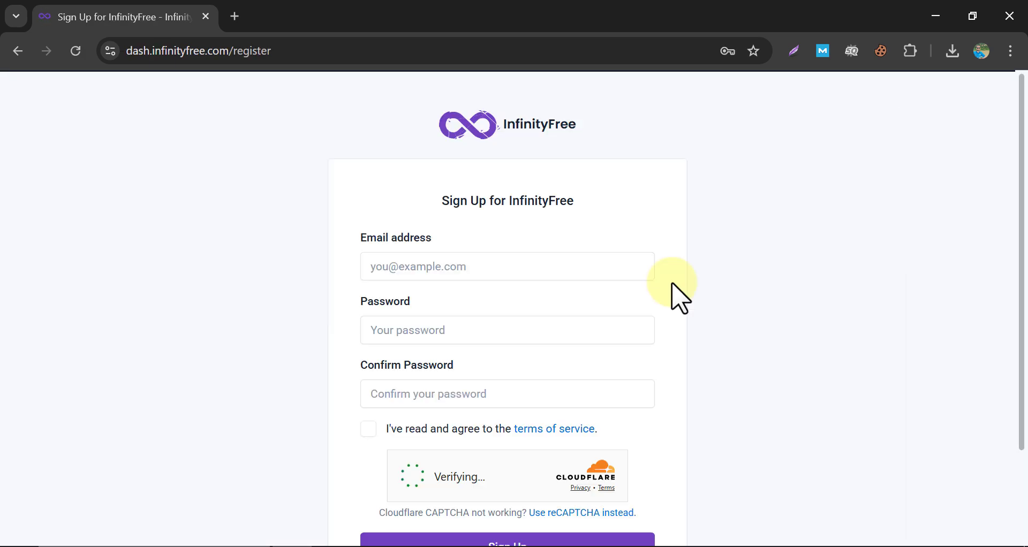
Sign in to InfinityFree with Keep me logged in ticked, reaching the Hosting Accounts list.
{"action": "scroll", "coordinate": [723, 251], "scroll_direction": "down", "scroll_amount": 2}
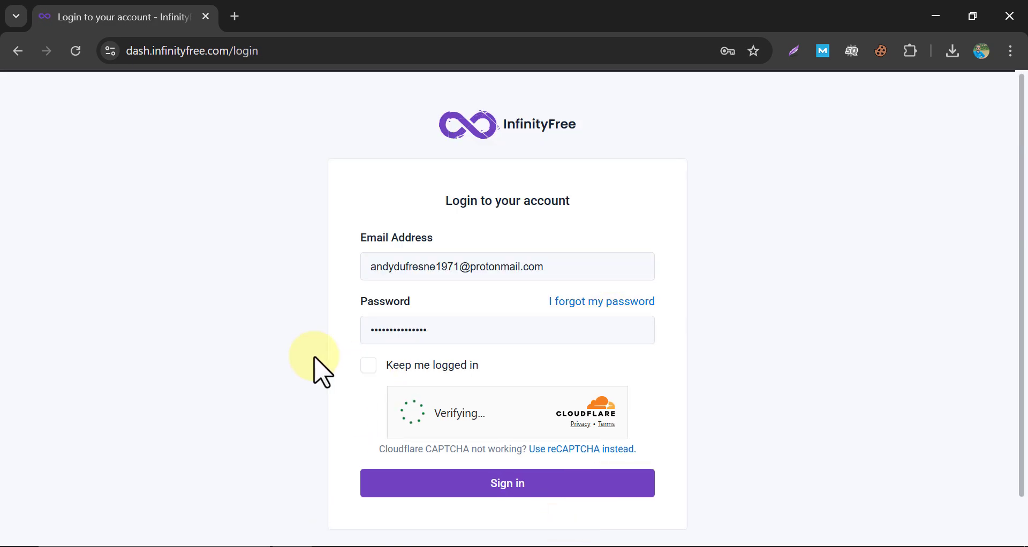
{"action": "left_click", "coordinate": [369, 365]}
{"action": "left_click", "coordinate": [495, 483]}
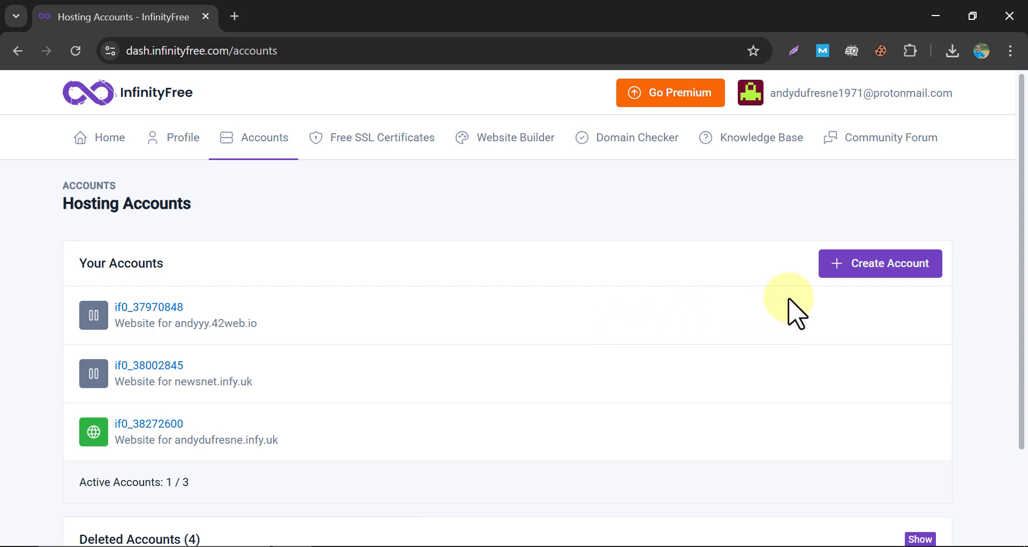
Start a new hosting account on the free $0 plan.
{"action": "left_click", "coordinate": [857, 265]}
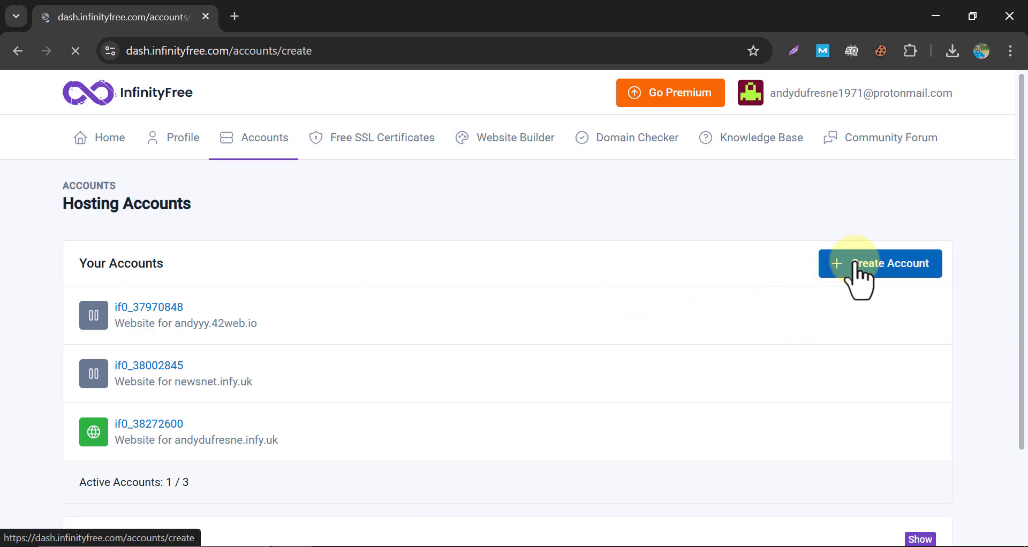
{"action": "scroll", "coordinate": [378, 299], "scroll_direction": "down", "scroll_amount": 5}
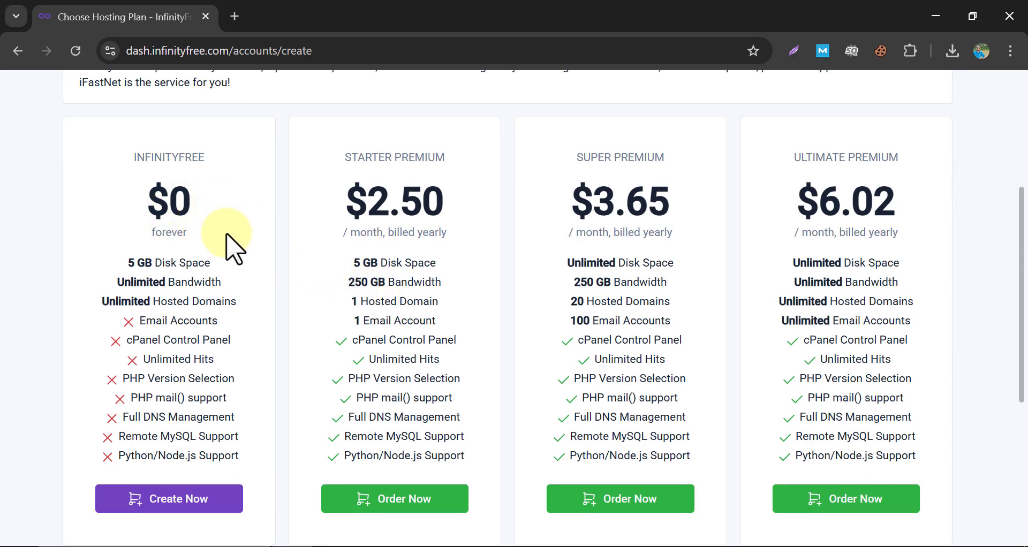
{"action": "left_click", "coordinate": [232, 498]}
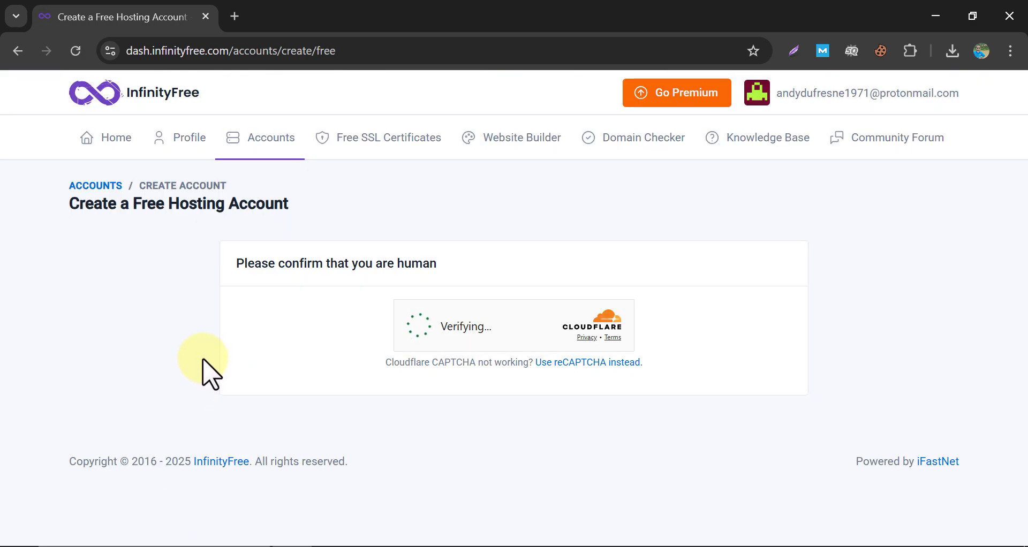
Enter subdomain Johnstones with the infy.uk extension and check its availability.
{"action": "left_click", "coordinate": [280, 366]}
{"action": "type", "text": "Joh"}
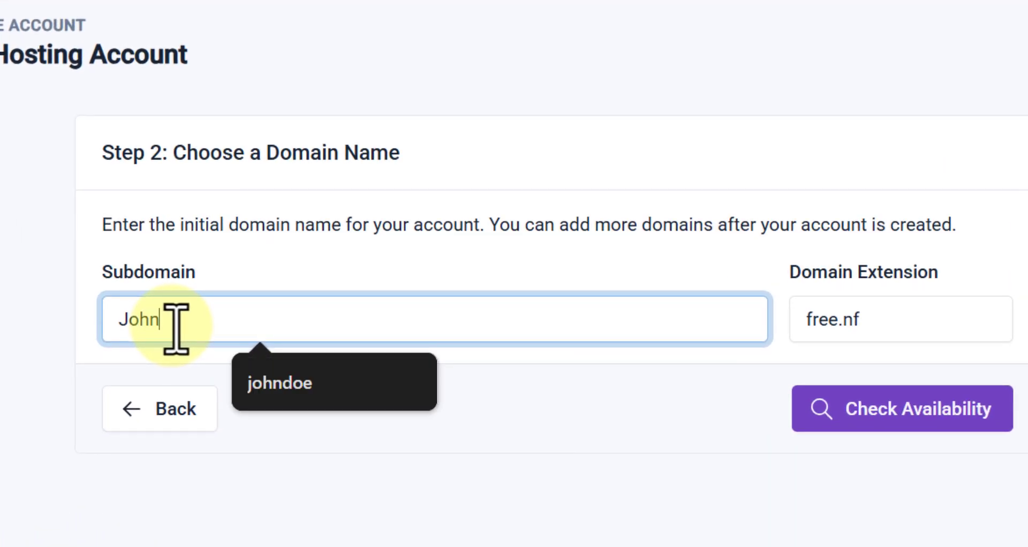
{"action": "type", "text": "nestones"}
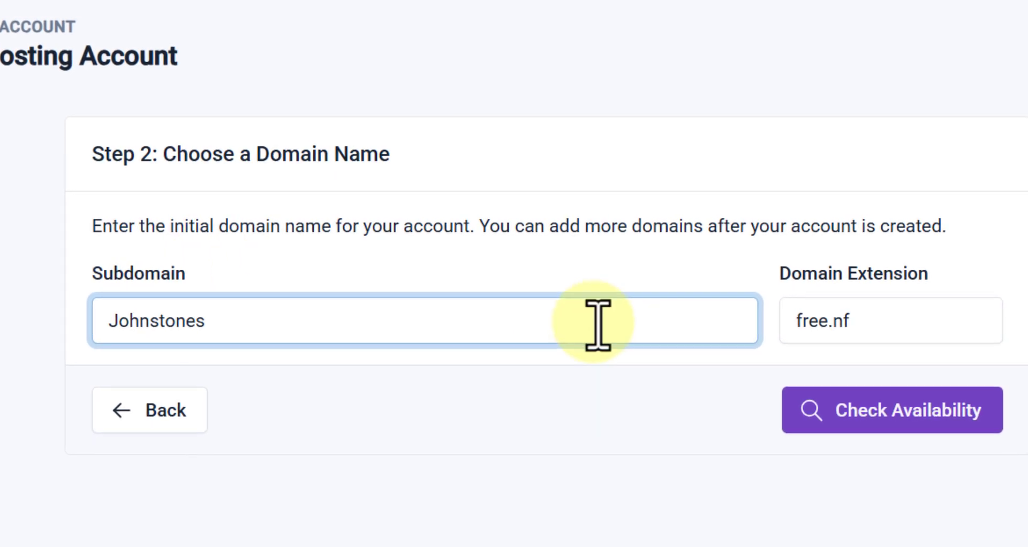
{"action": "left_click", "coordinate": [854, 328]}
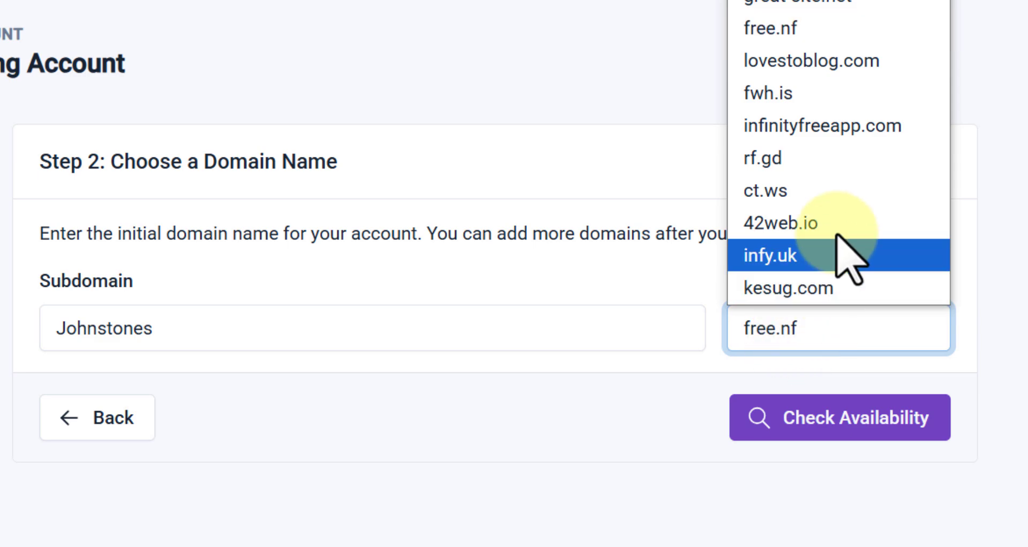
{"action": "left_click", "coordinate": [808, 255]}
{"action": "left_click", "coordinate": [806, 419]}
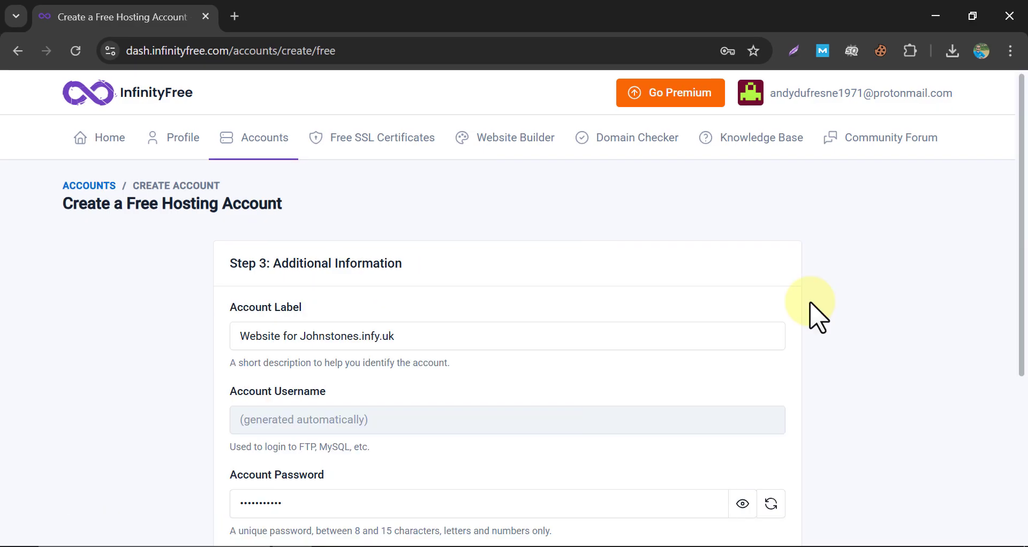
Answer the email consent question and create the Johnstones.infy.uk account.
{"action": "scroll", "coordinate": [644, 356], "scroll_direction": "down", "scroll_amount": 5}
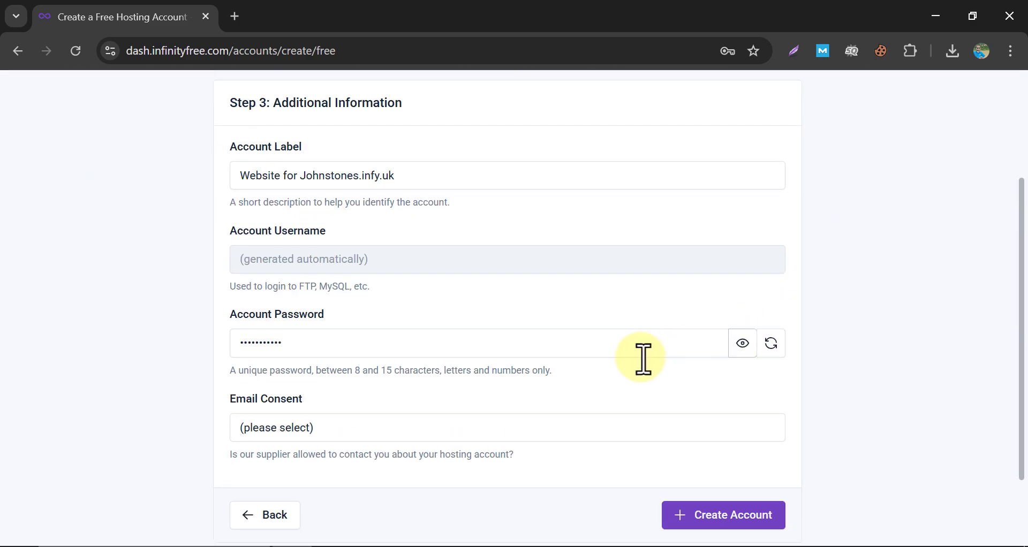
{"action": "left_click", "coordinate": [493, 348]}
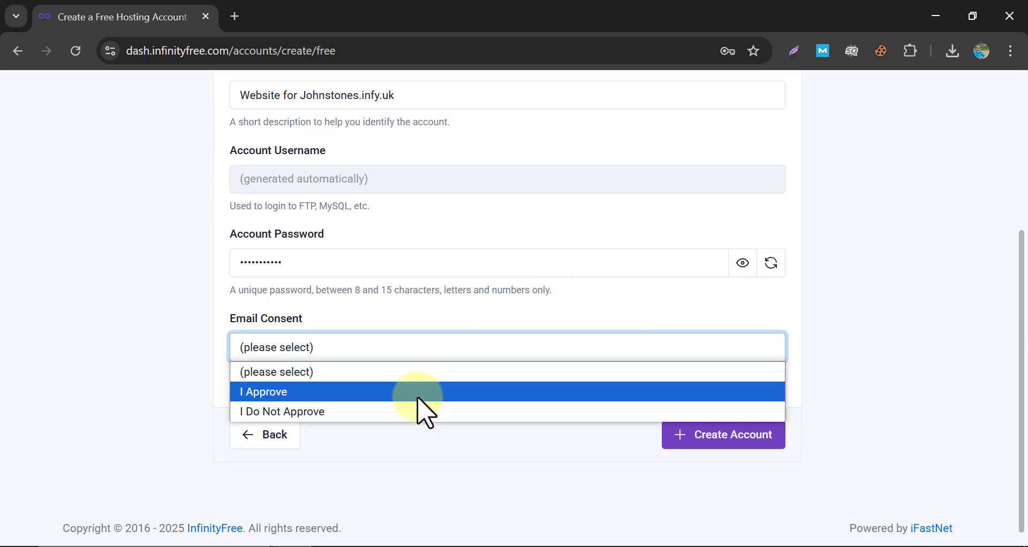
{"action": "left_click", "coordinate": [418, 411]}
{"action": "left_click", "coordinate": [719, 435]}
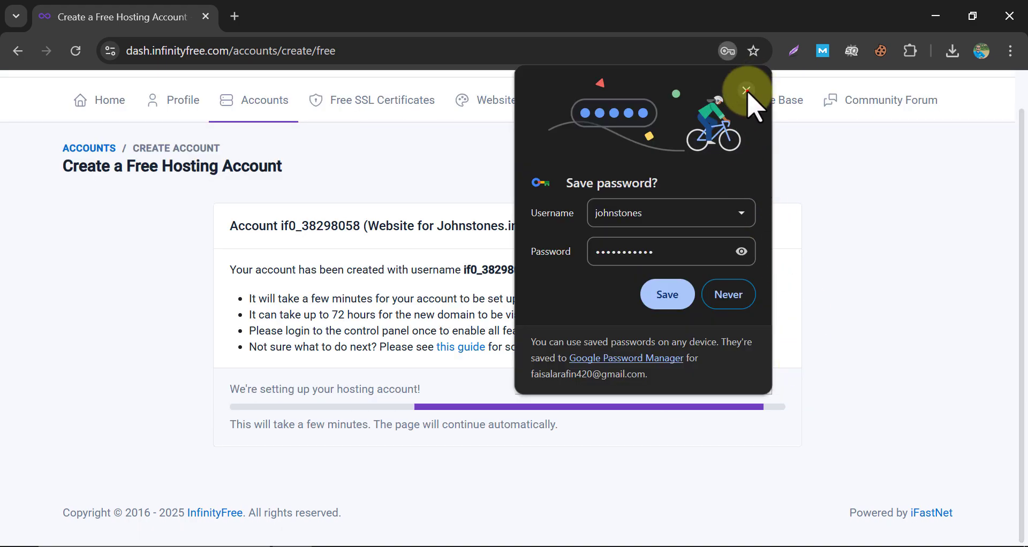
Dismiss Chrome's save-password prompt and scroll the finished account page down toward the Script Installer.
{"action": "left_click", "coordinate": [746, 89]}
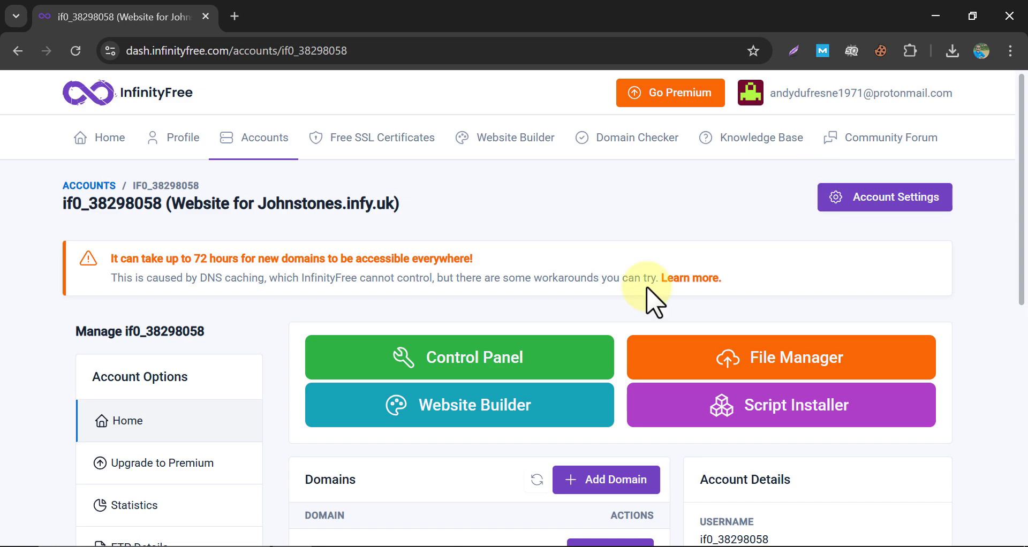
{"action": "scroll", "coordinate": [634, 281], "scroll_direction": "down", "scroll_amount": 2}
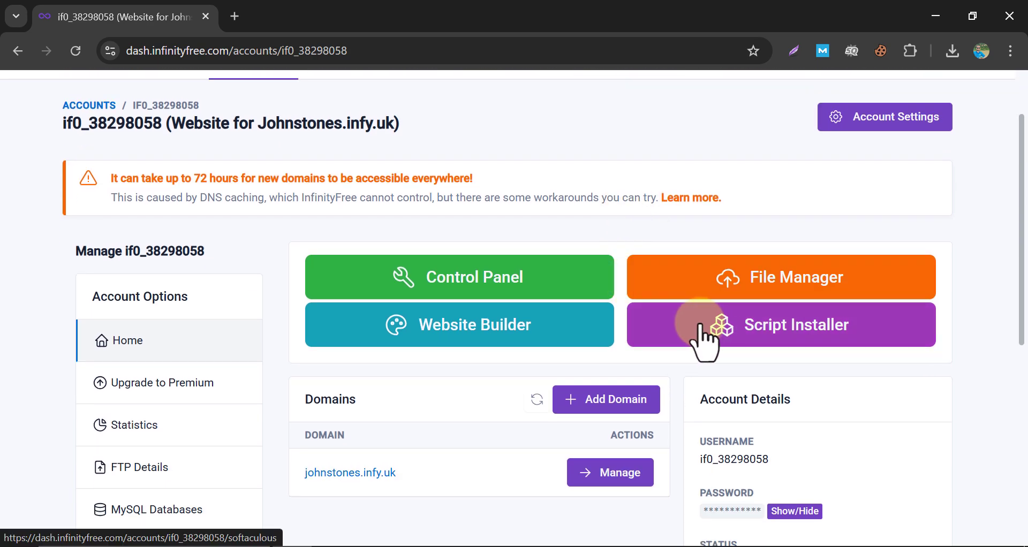
{"action": "left_click", "coordinate": [702, 341]}
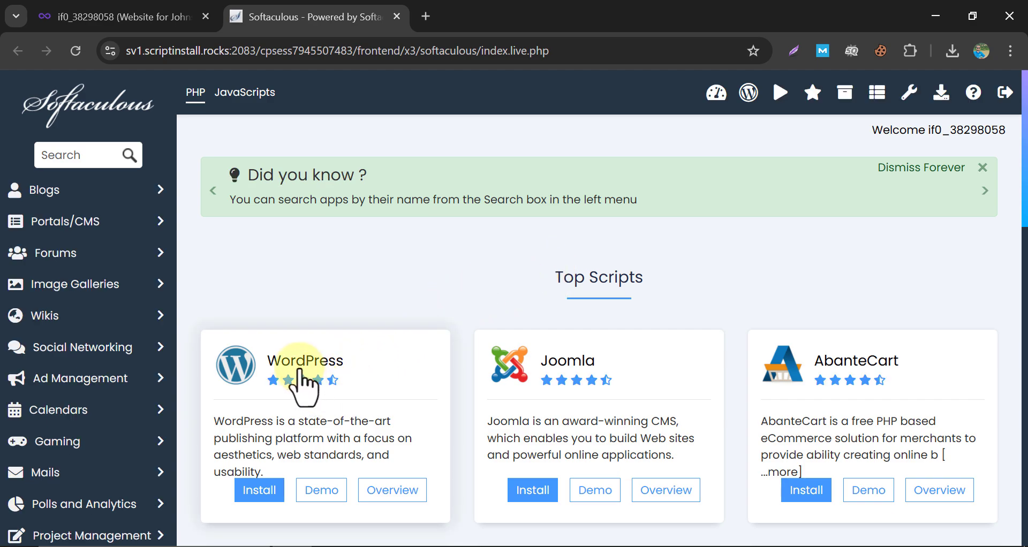
{"action": "left_click", "coordinate": [298, 369]}
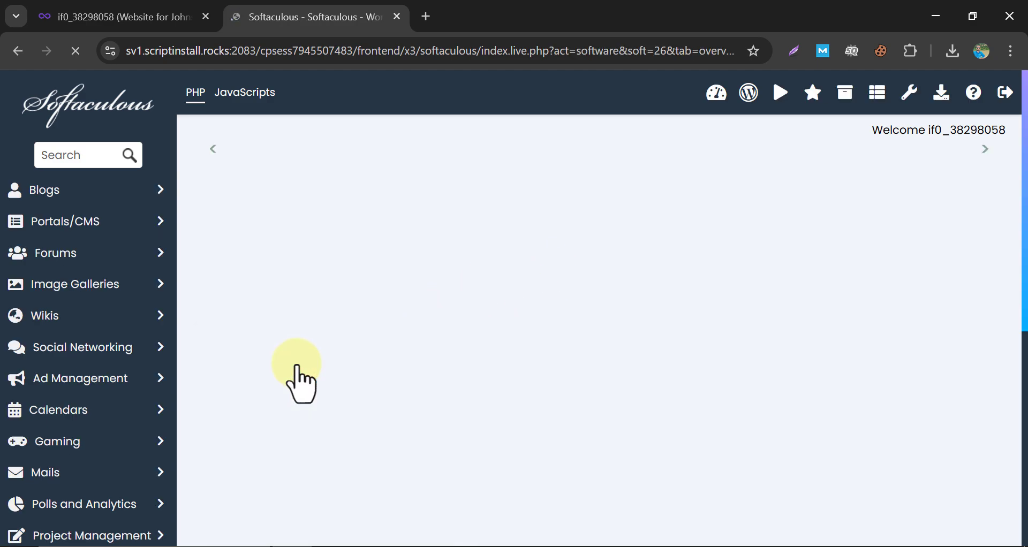
{"action": "scroll", "coordinate": [441, 293], "scroll_direction": "down", "scroll_amount": 8}
{"action": "scroll", "coordinate": [447, 293], "scroll_direction": "up", "scroll_amount": 10}
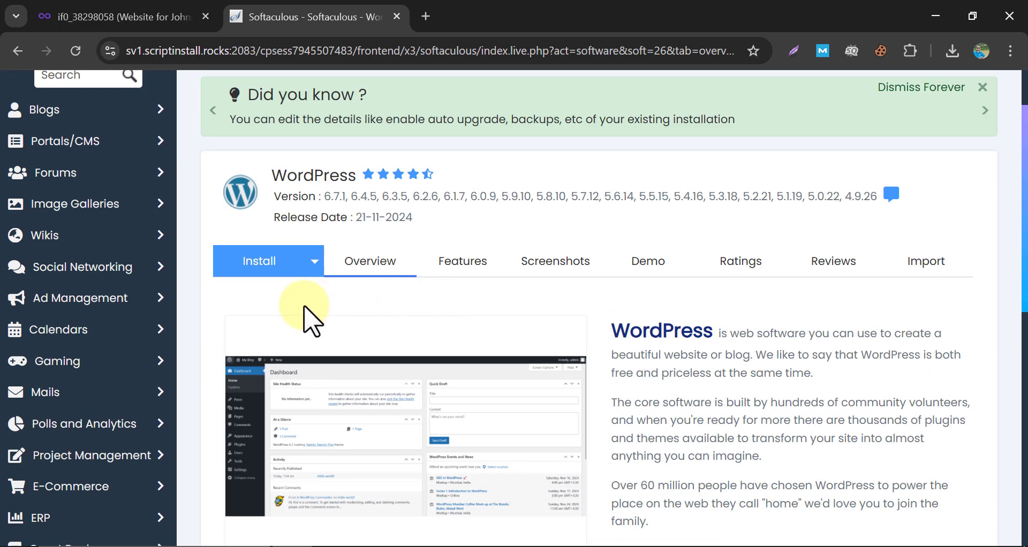
{"action": "left_click", "coordinate": [249, 265]}
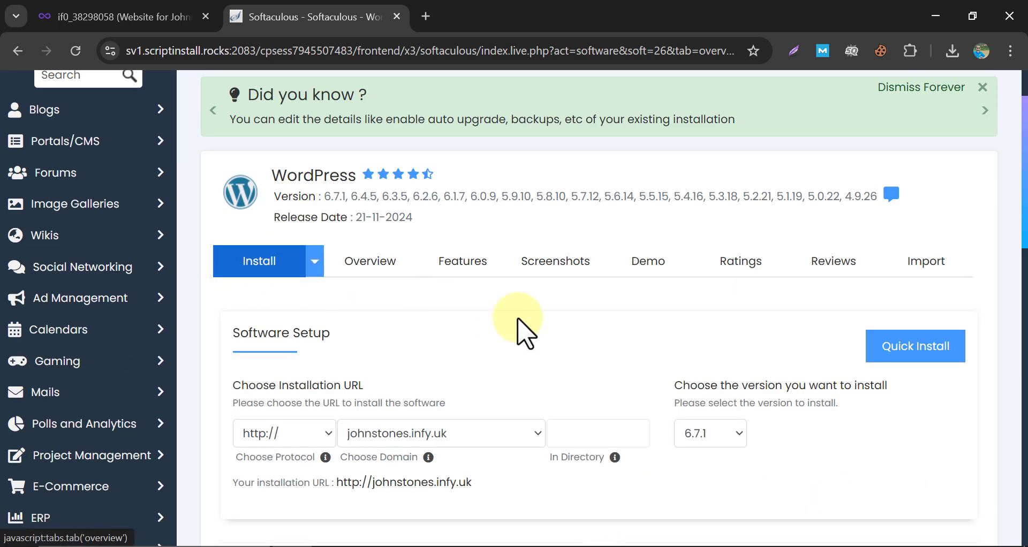
{"action": "scroll", "coordinate": [523, 329], "scroll_direction": "down", "scroll_amount": 2}
{"action": "left_click", "coordinate": [284, 353]}
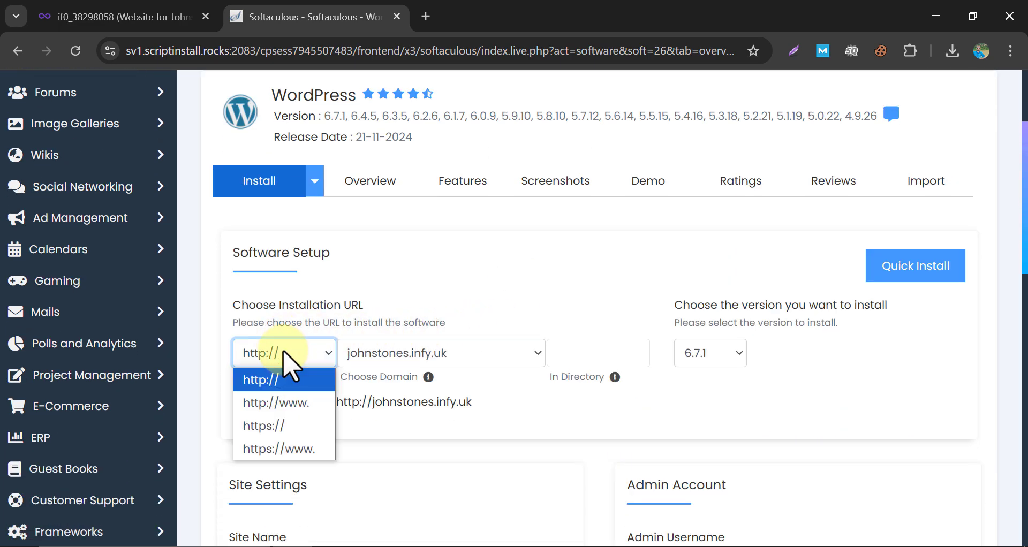
{"action": "left_click", "coordinate": [284, 354]}
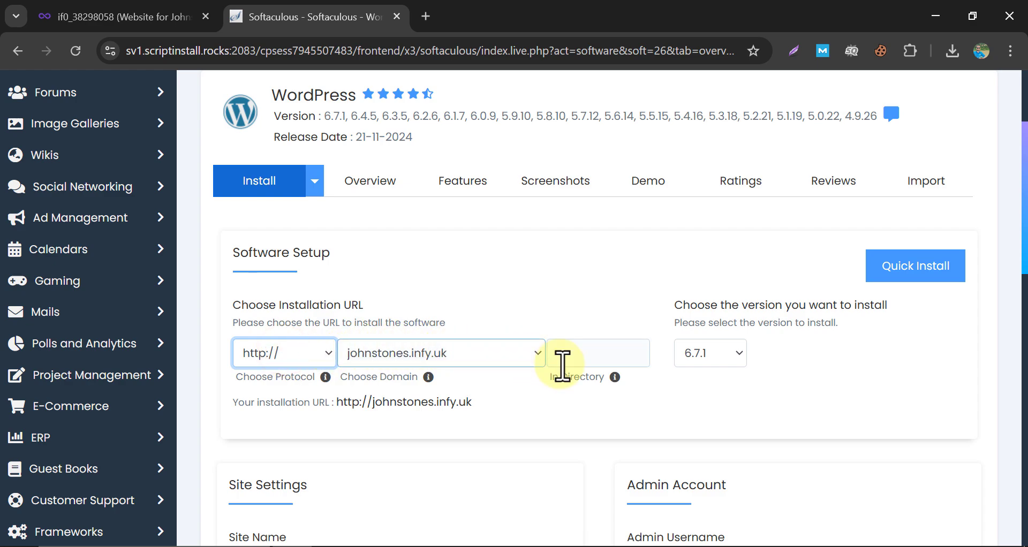
{"action": "scroll", "coordinate": [590, 374], "scroll_direction": "down", "scroll_amount": 4}
Autofill the admin username, replace the admin password with your own, and install WordPress.
{"action": "left_click", "coordinate": [662, 327]}
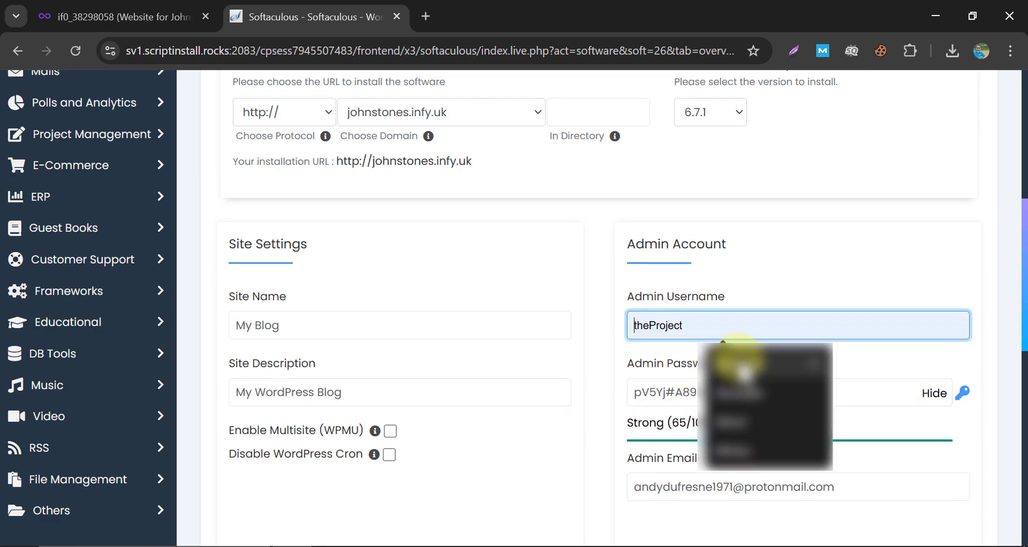
{"action": "left_click", "coordinate": [739, 360]}
{"action": "left_click", "coordinate": [609, 333]}
{"action": "left_click_drag", "start_coordinate": [754, 392], "coordinate": [604, 387]}
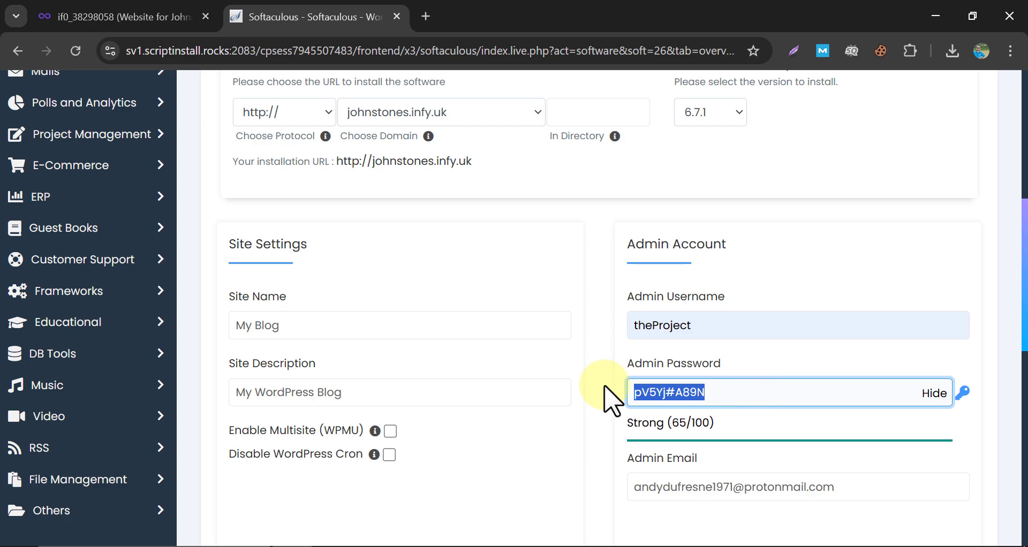
{"action": "type", "text": "freeportfolio"}
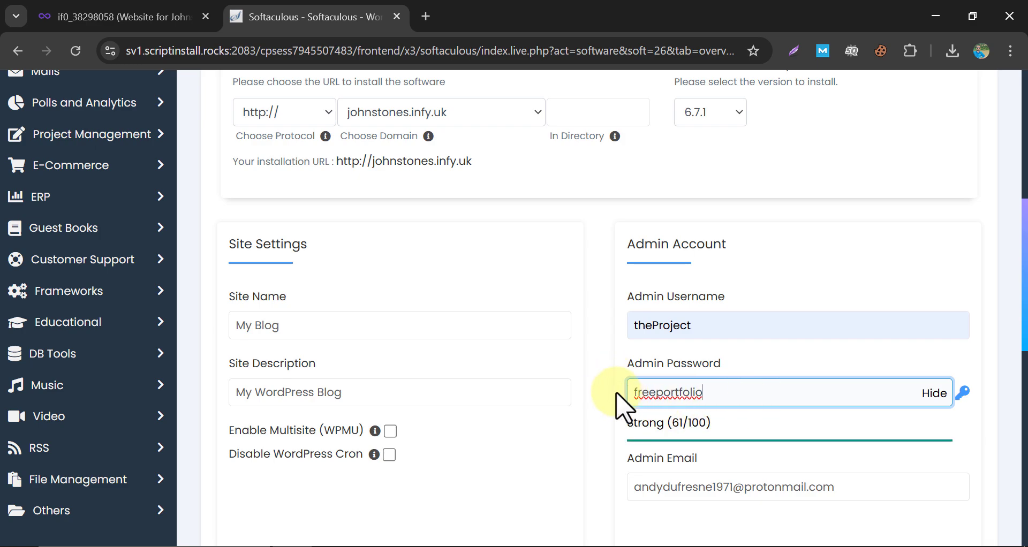
{"action": "left_click", "coordinate": [599, 389]}
{"action": "scroll", "coordinate": [581, 381], "scroll_direction": "down", "scroll_amount": 4}
{"action": "scroll", "coordinate": [568, 375], "scroll_direction": "down", "scroll_amount": 5}
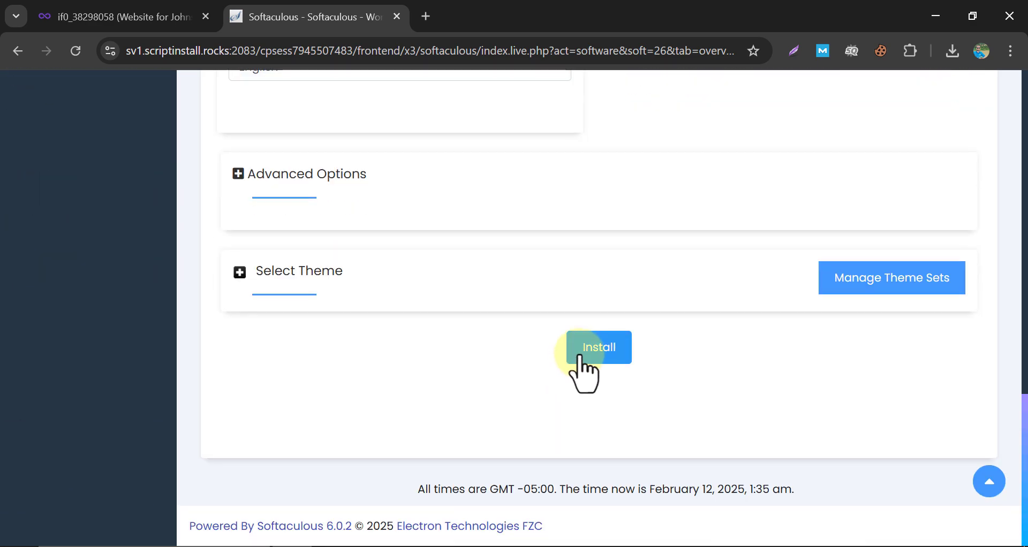
{"action": "left_click", "coordinate": [599, 349]}
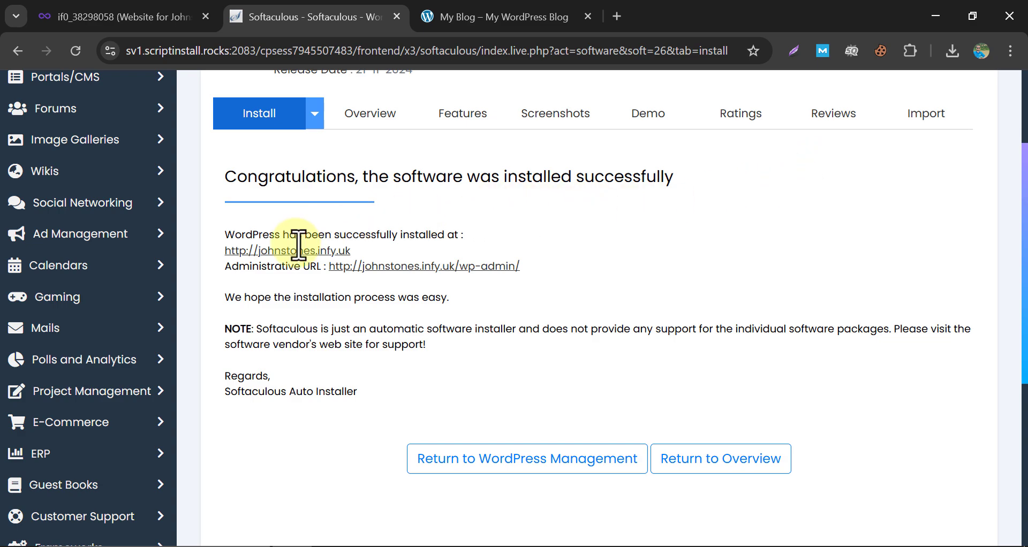
Open the new johnstones.infy.uk site and load its /wp-admin login page.
{"action": "left_click", "coordinate": [263, 251]}
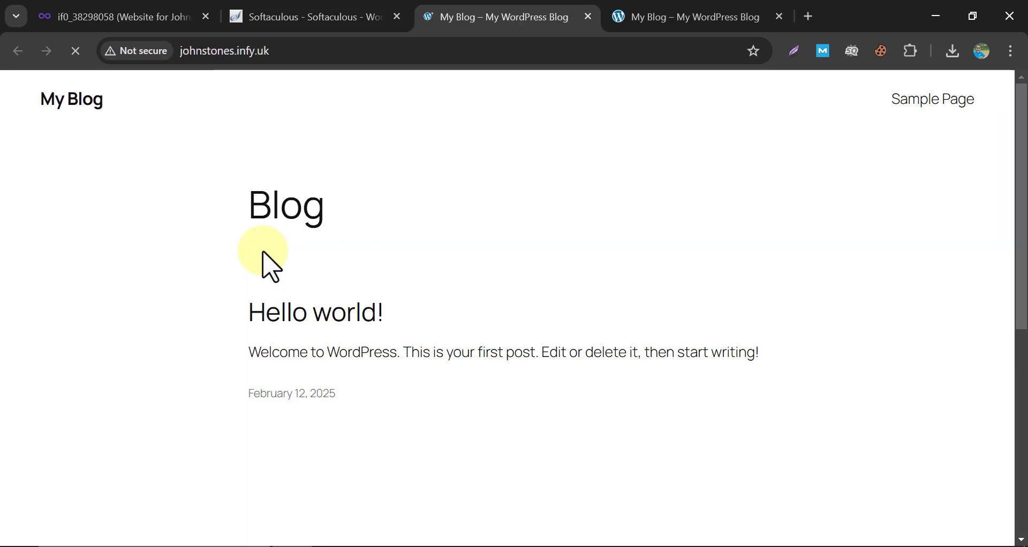
{"action": "scroll", "coordinate": [270, 266], "scroll_direction": "down", "scroll_amount": 5}
{"action": "scroll", "coordinate": [271, 266], "scroll_direction": "up", "scroll_amount": 5}
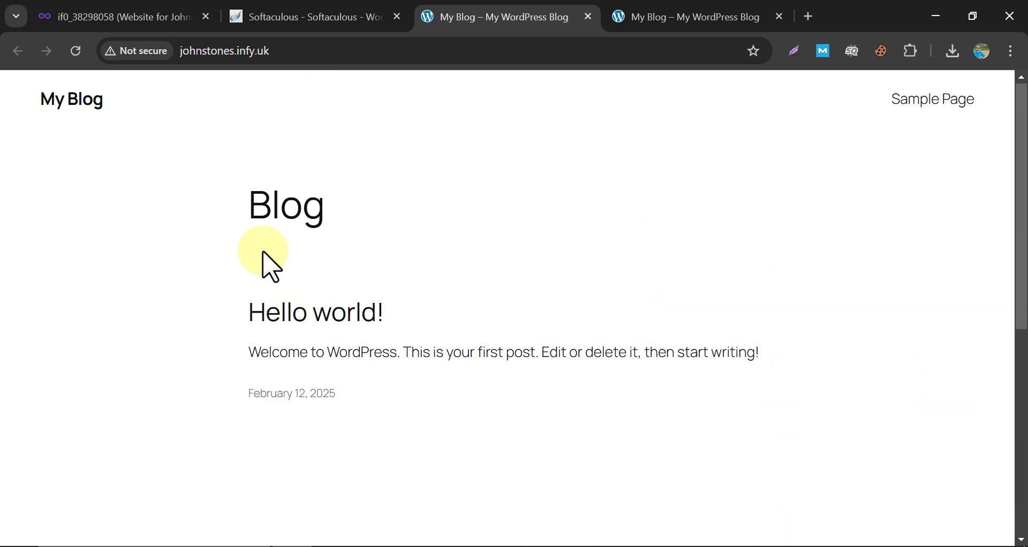
{"action": "left_click", "coordinate": [449, 60]}
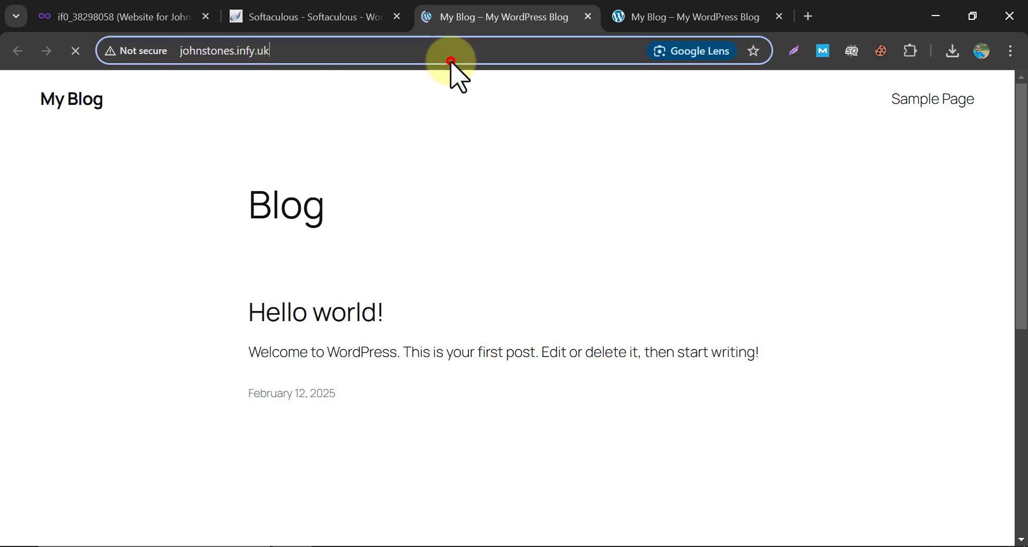
{"action": "left_click", "coordinate": [540, 52]}
{"action": "type", "text": "/wp"}
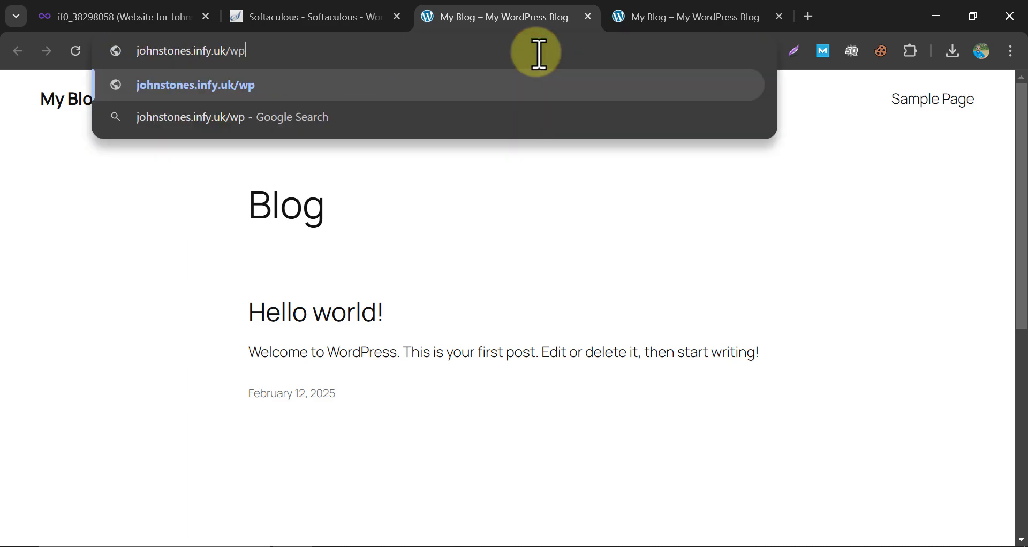
{"action": "type", "text": "-admin"}
{"action": "key", "text": "Return"}
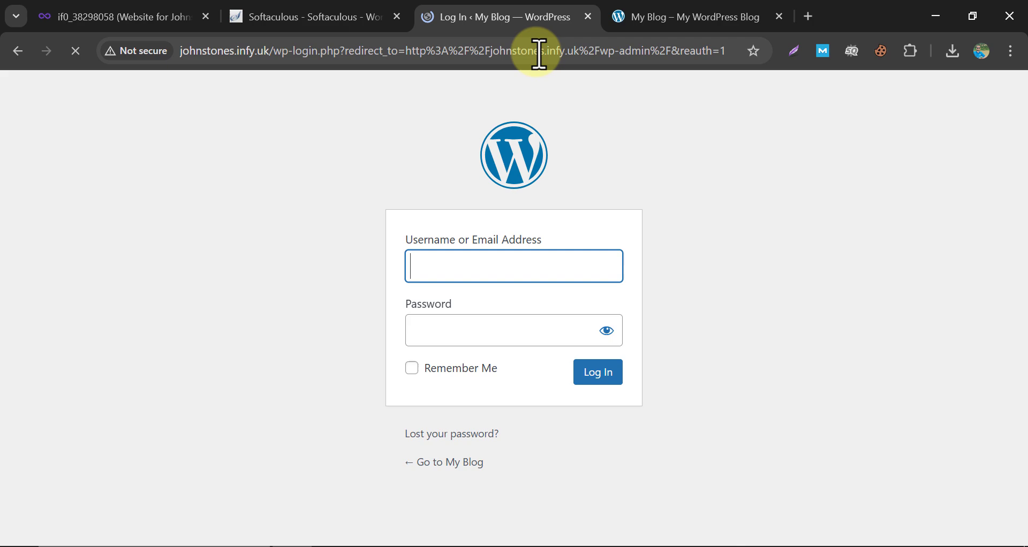
Log in with the installation username and password, with Remember Me ticked.
{"action": "type", "text": "the"}
{"action": "left_click", "coordinate": [503, 304]}
{"action": "left_click", "coordinate": [468, 338]}
{"action": "type", "text": "••••"}
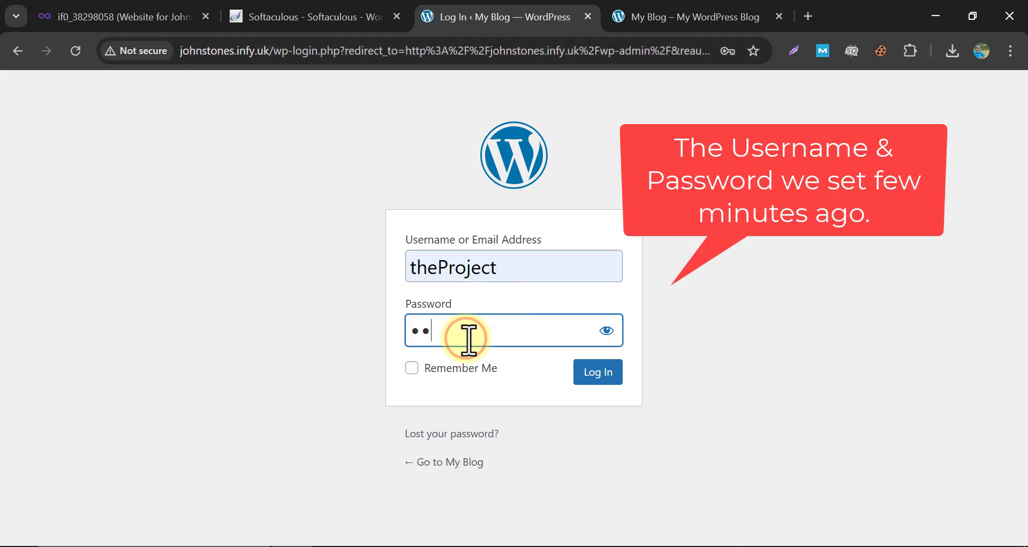
{"action": "left_click", "coordinate": [607, 330]}
{"action": "type", "text": "portfolio"}
{"action": "left_click", "coordinate": [461, 368]}
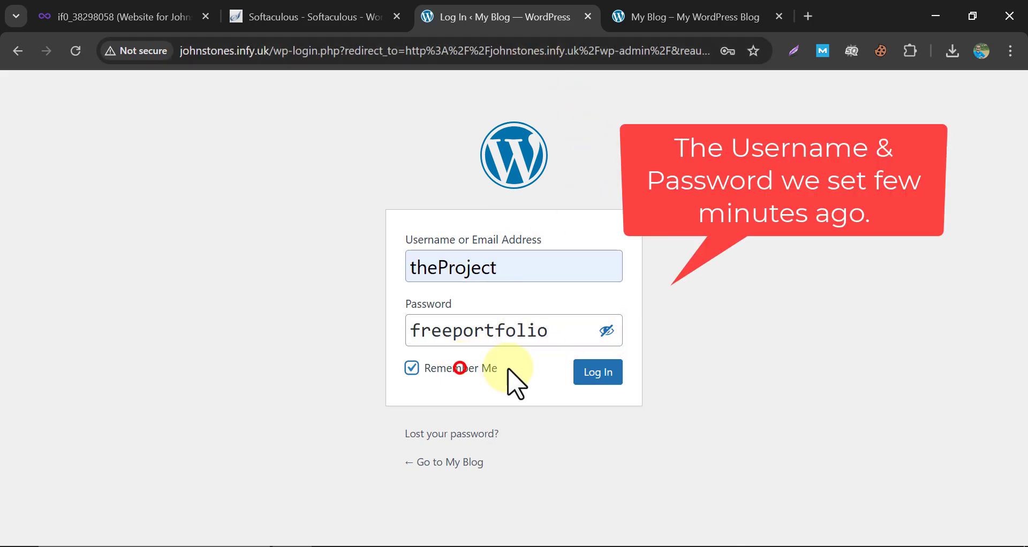
{"action": "left_click", "coordinate": [589, 370]}
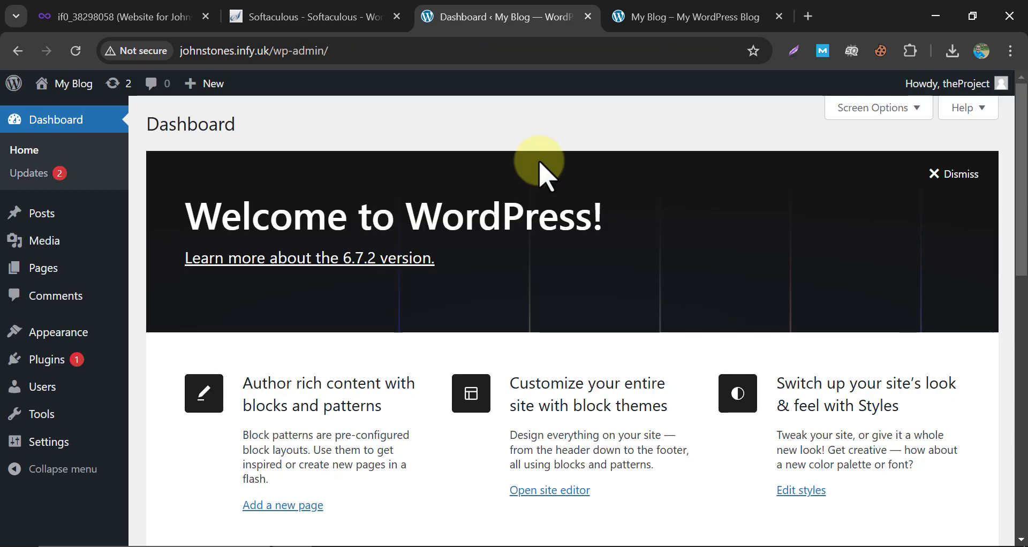
Go to Appearance > Themes > Add New Theme and find Astra.
{"action": "mouse_move", "coordinate": [74, 343]}
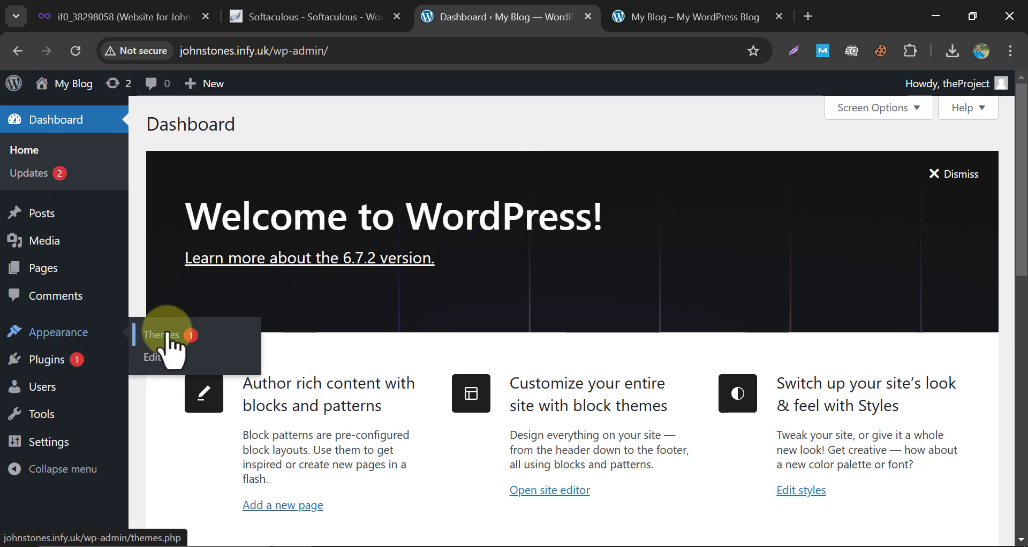
{"action": "left_click", "coordinate": [191, 326]}
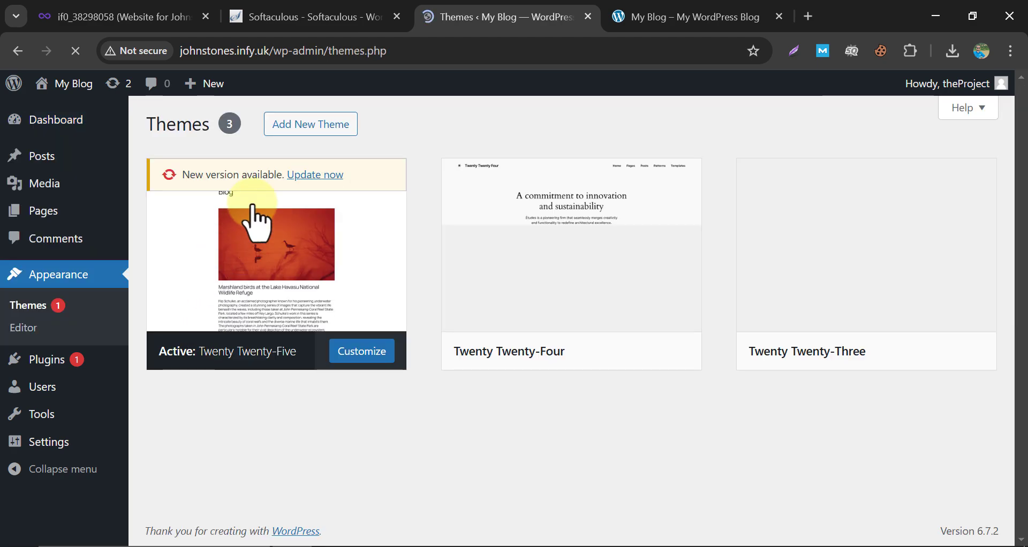
{"action": "left_click", "coordinate": [312, 126]}
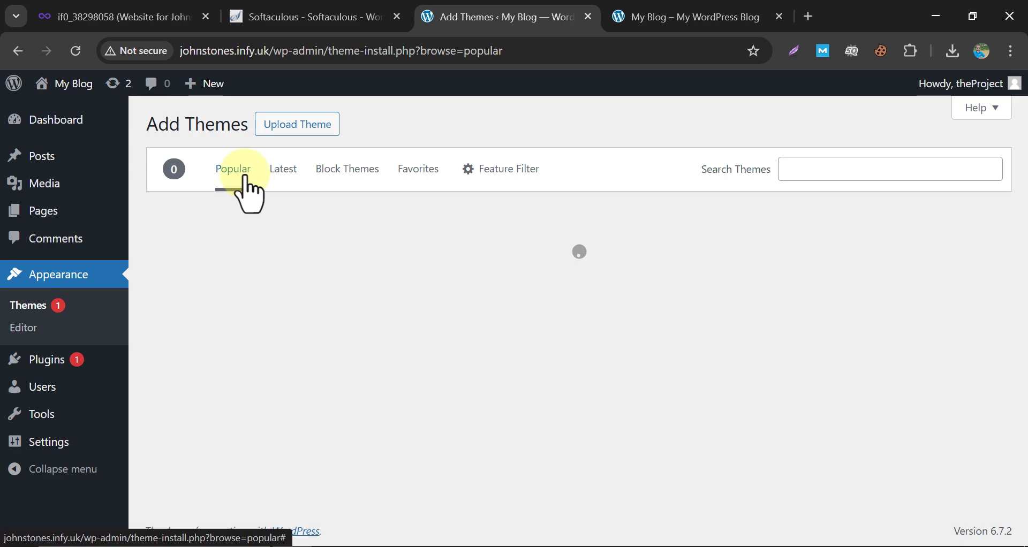
{"action": "scroll", "coordinate": [459, 271], "scroll_direction": "down", "scroll_amount": 5}
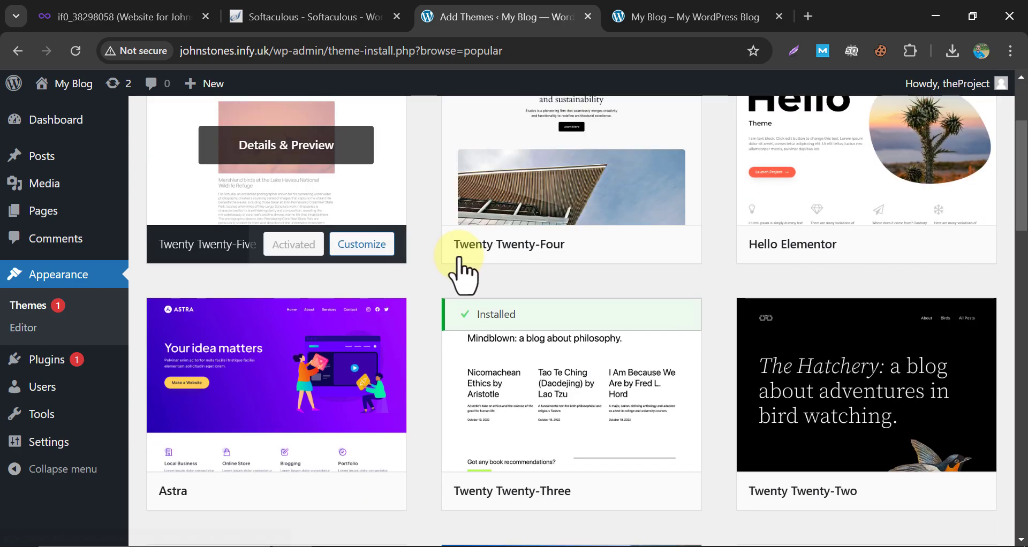
Install and activate the Astra theme, then start the Starter Templates setup.
{"action": "left_click", "coordinate": [310, 413]}
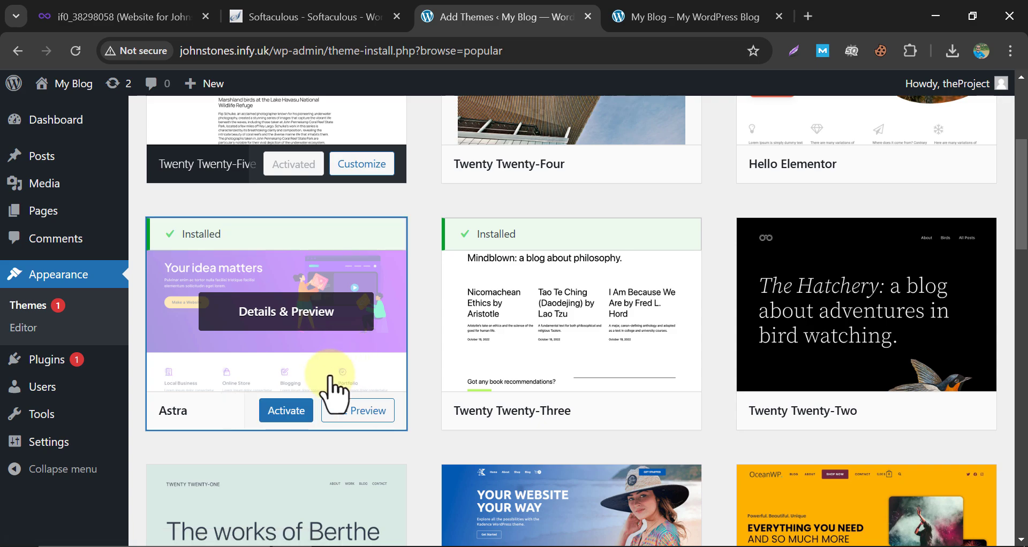
{"action": "left_click", "coordinate": [284, 412]}
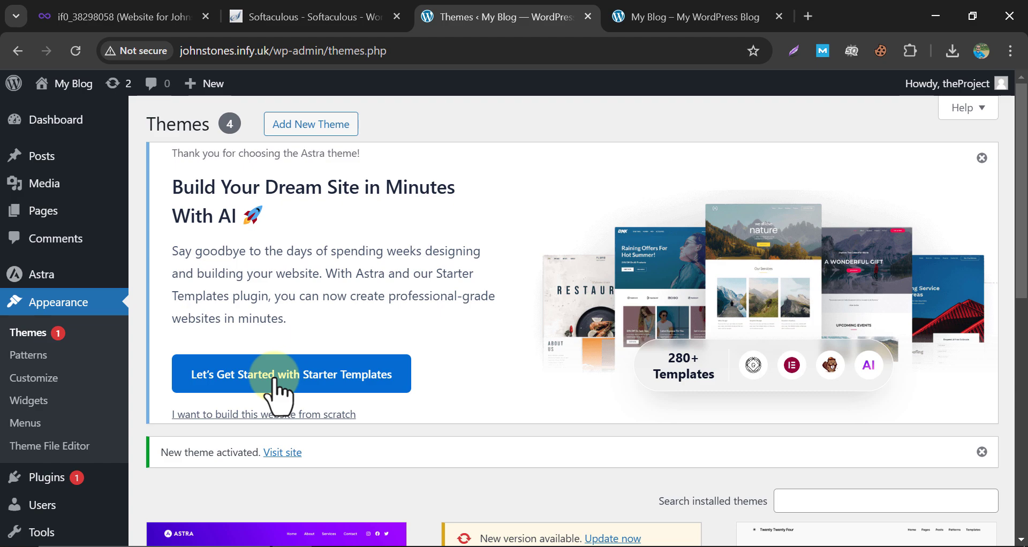
{"action": "left_click", "coordinate": [274, 377]}
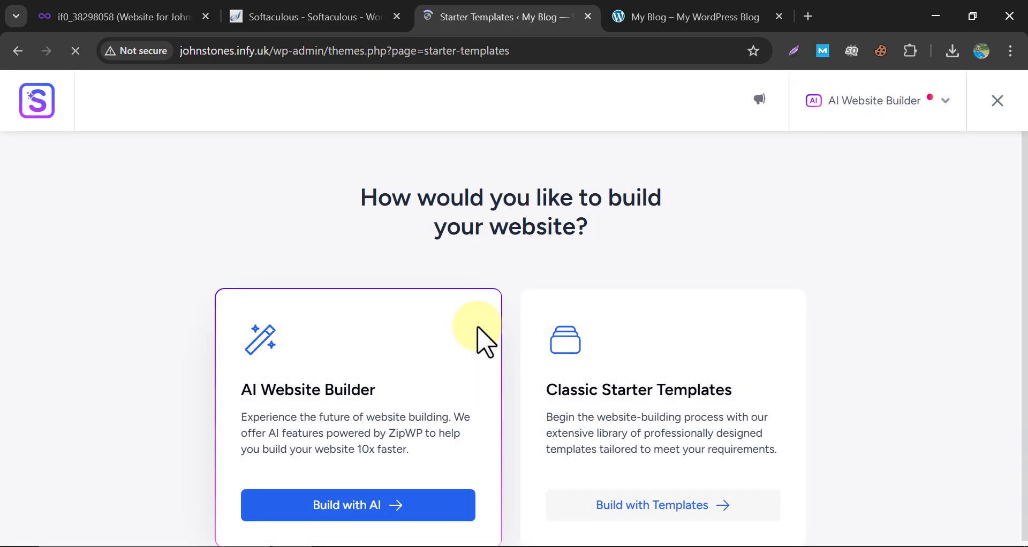
Choose Build with Templates and select Elementor as the page builder.
{"action": "scroll", "coordinate": [562, 263], "scroll_direction": "down", "scroll_amount": 1}
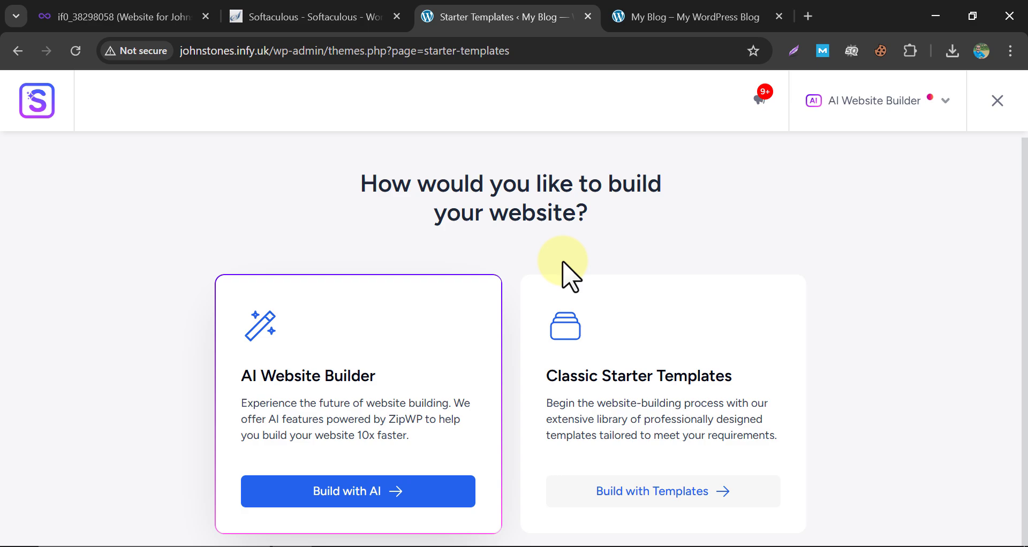
{"action": "scroll", "coordinate": [564, 271], "scroll_direction": "down", "scroll_amount": 2}
{"action": "left_click", "coordinate": [635, 450]}
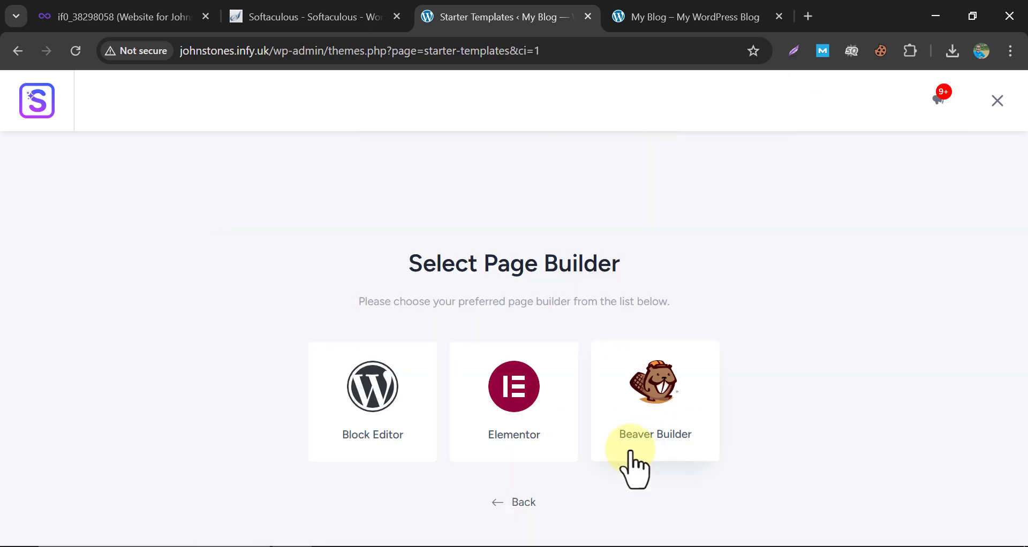
{"action": "left_click", "coordinate": [525, 401]}
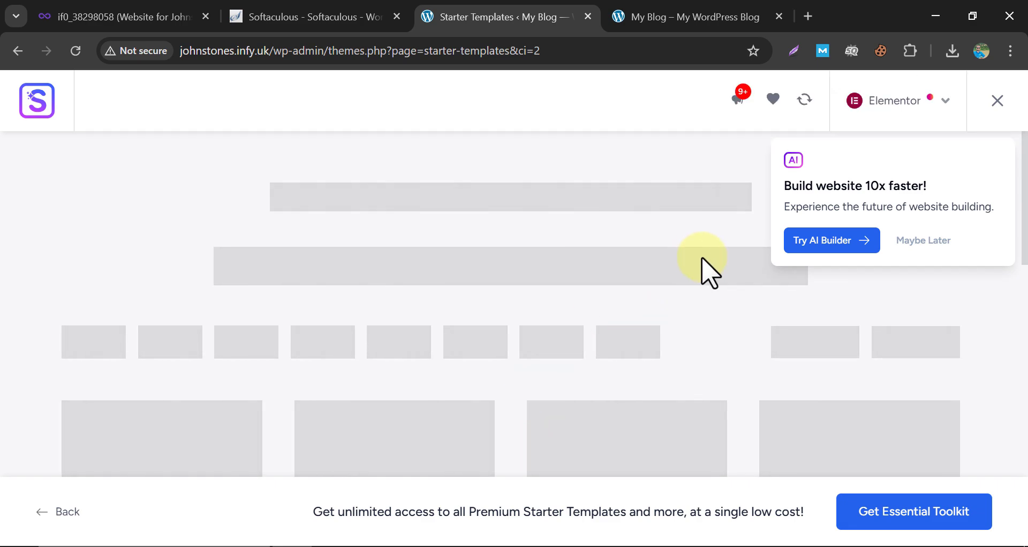
{"action": "left_click", "coordinate": [921, 240]}
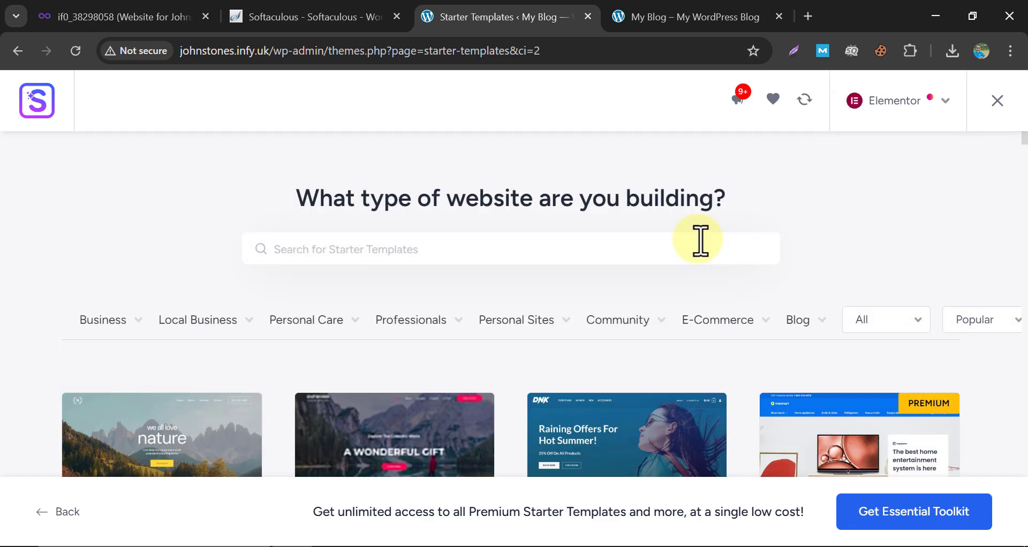
{"action": "scroll", "coordinate": [654, 259], "scroll_direction": "down", "scroll_amount": 15}
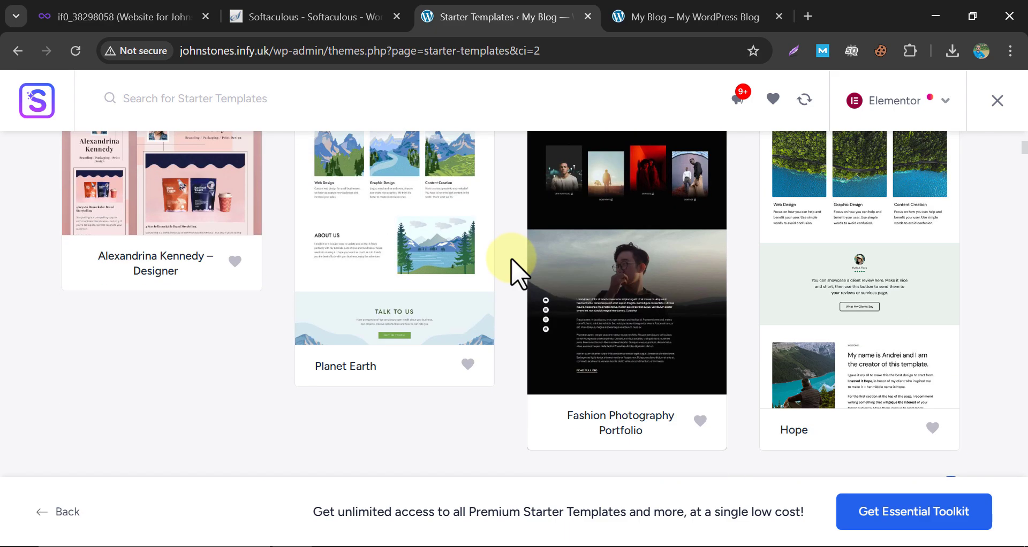
{"action": "scroll", "coordinate": [514, 289], "scroll_direction": "up", "scroll_amount": 6}
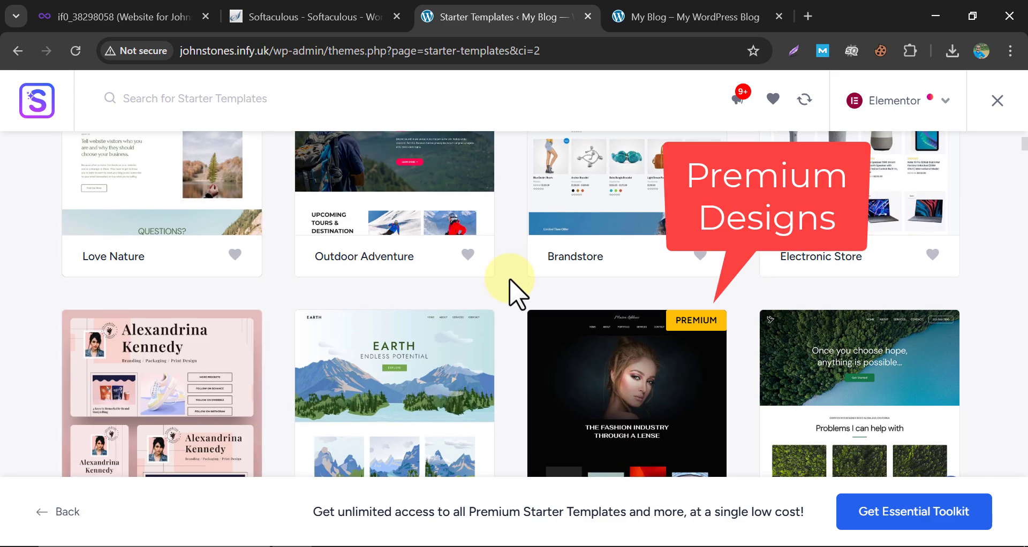
{"action": "scroll", "coordinate": [517, 292], "scroll_direction": "up", "scroll_amount": 5}
{"action": "scroll", "coordinate": [516, 294], "scroll_direction": "up", "scroll_amount": 2}
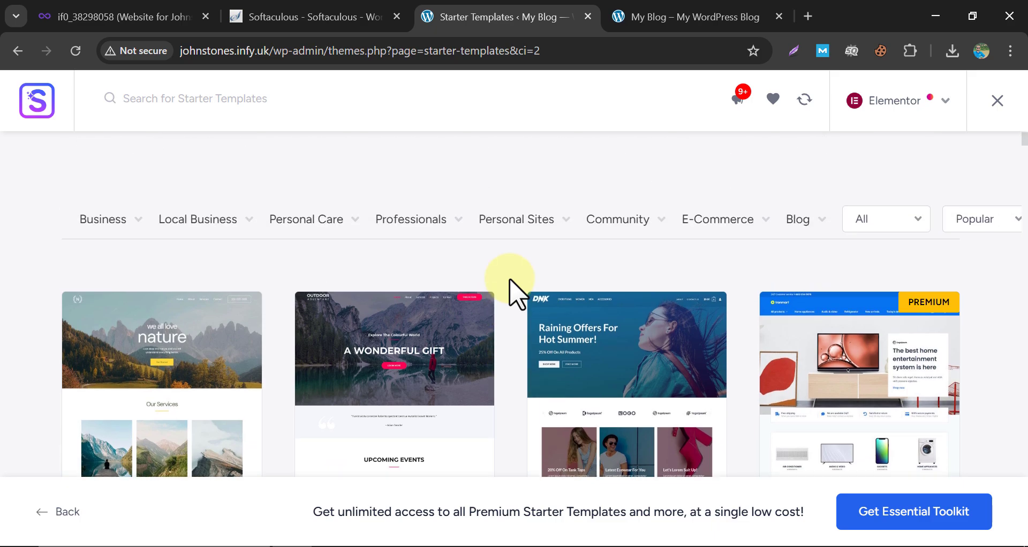
{"action": "mouse_move", "coordinate": [523, 264]}
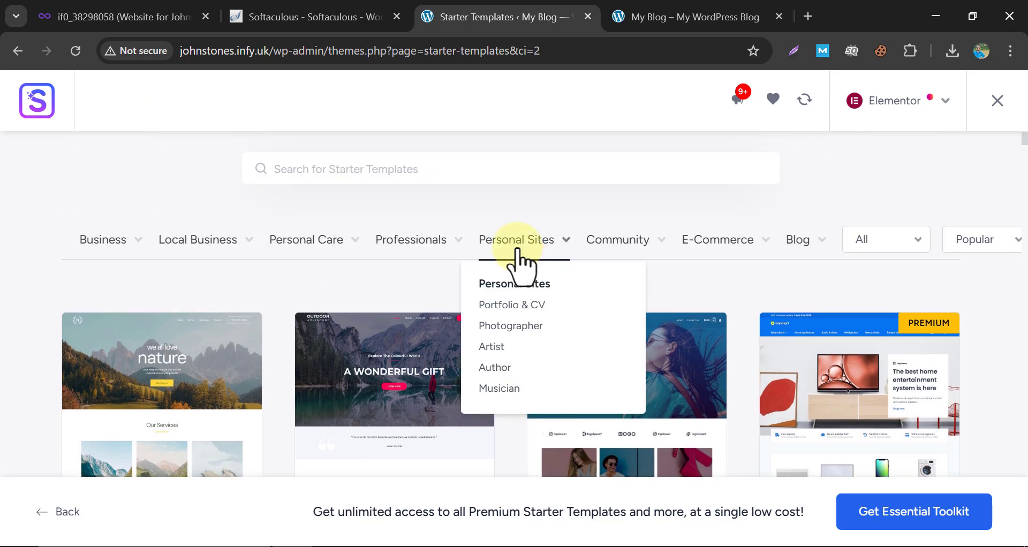
{"action": "left_click", "coordinate": [504, 306]}
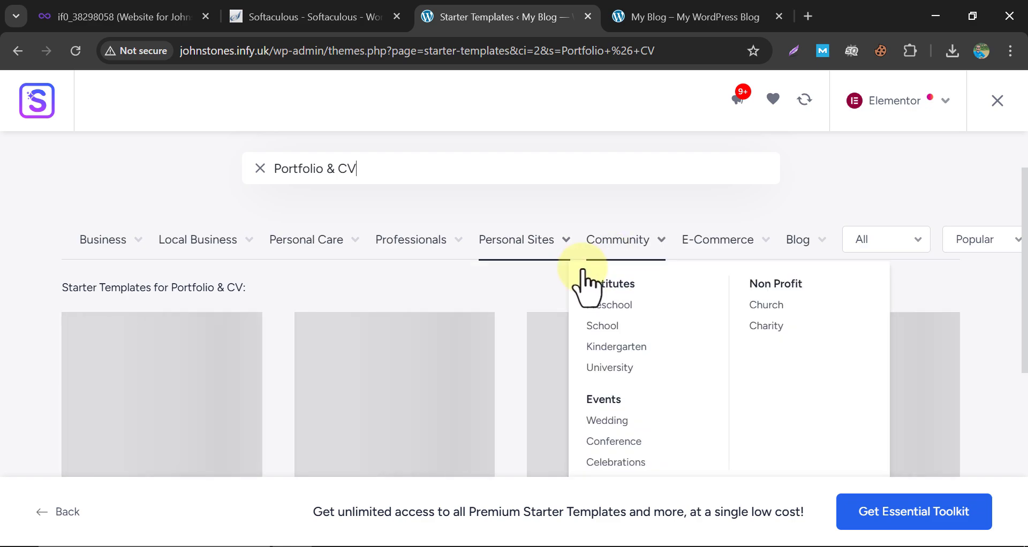
{"action": "scroll", "coordinate": [510, 314], "scroll_direction": "down", "scroll_amount": 5}
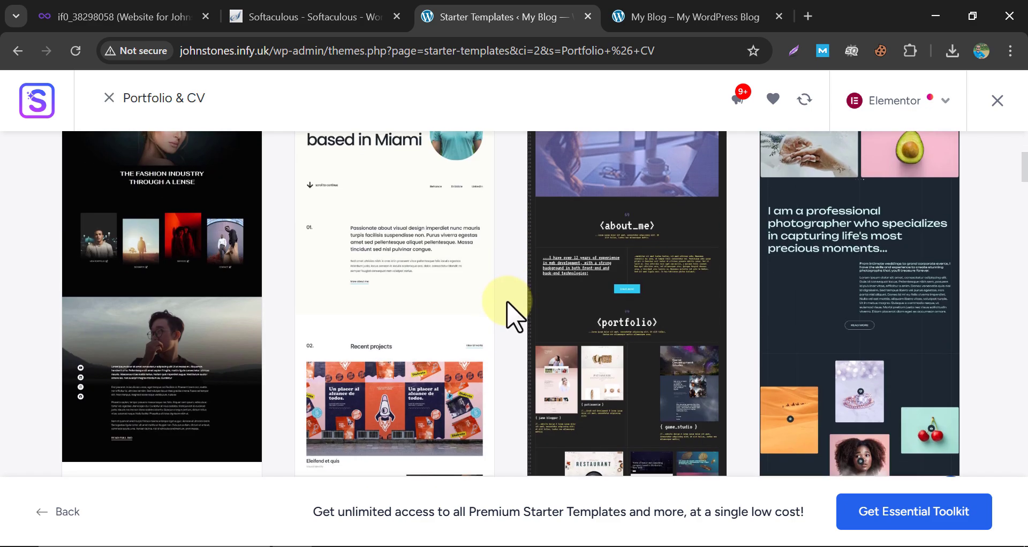
{"action": "scroll", "coordinate": [511, 316], "scroll_direction": "down", "scroll_amount": 5}
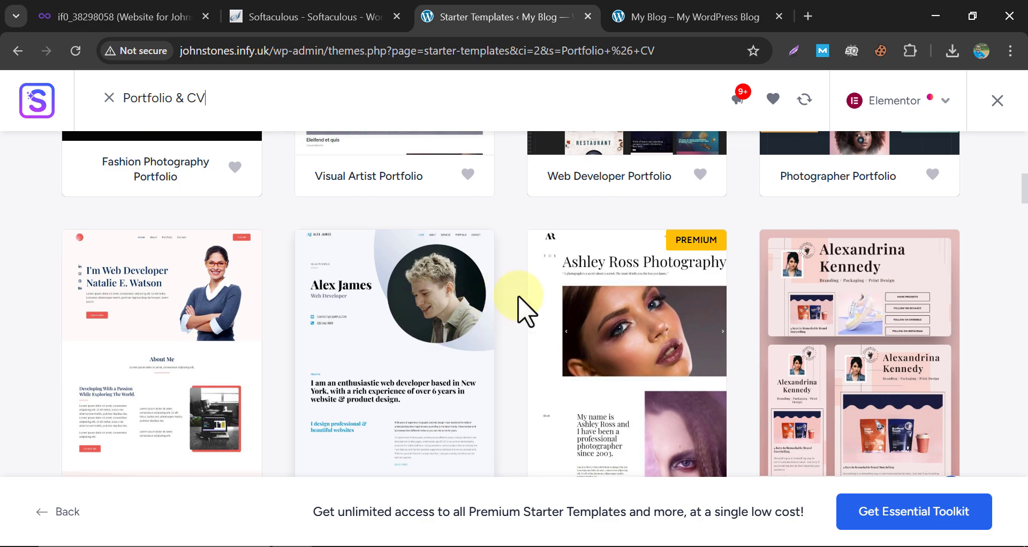
{"action": "scroll", "coordinate": [522, 308], "scroll_direction": "down", "scroll_amount": 3}
{"action": "scroll", "coordinate": [536, 311], "scroll_direction": "down", "scroll_amount": 5}
{"action": "scroll", "coordinate": [533, 321], "scroll_direction": "up", "scroll_amount": 9}
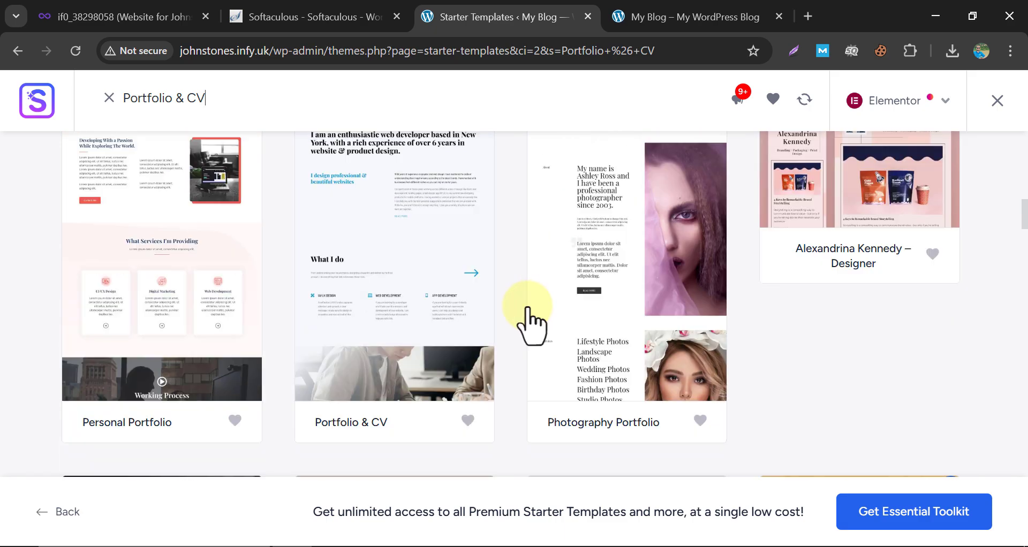
{"action": "scroll", "coordinate": [172, 343], "scroll_direction": "down", "scroll_amount": 1}
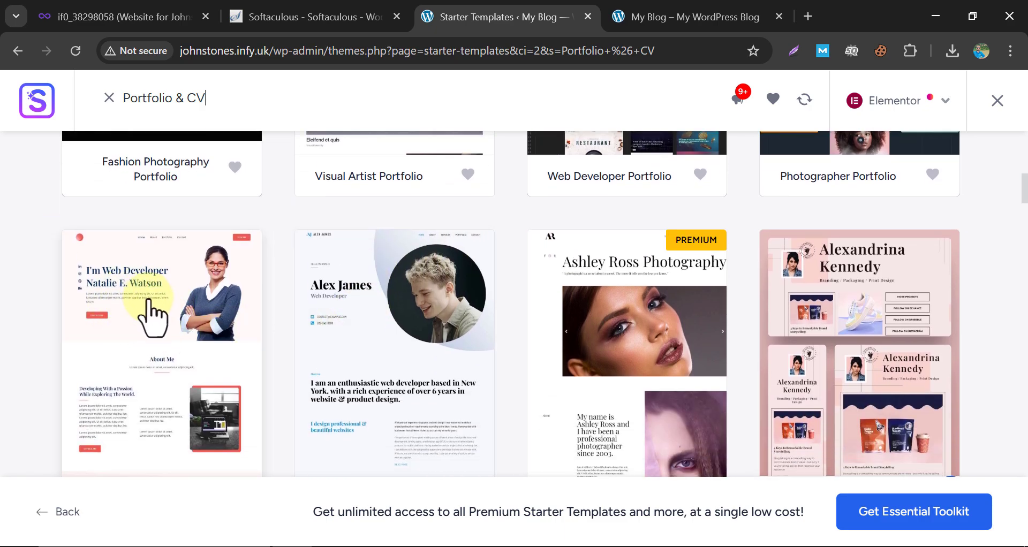
Pick the web developer Personal Portfolio template, keeping its original fonts and colours.
{"action": "left_click", "coordinate": [153, 310]}
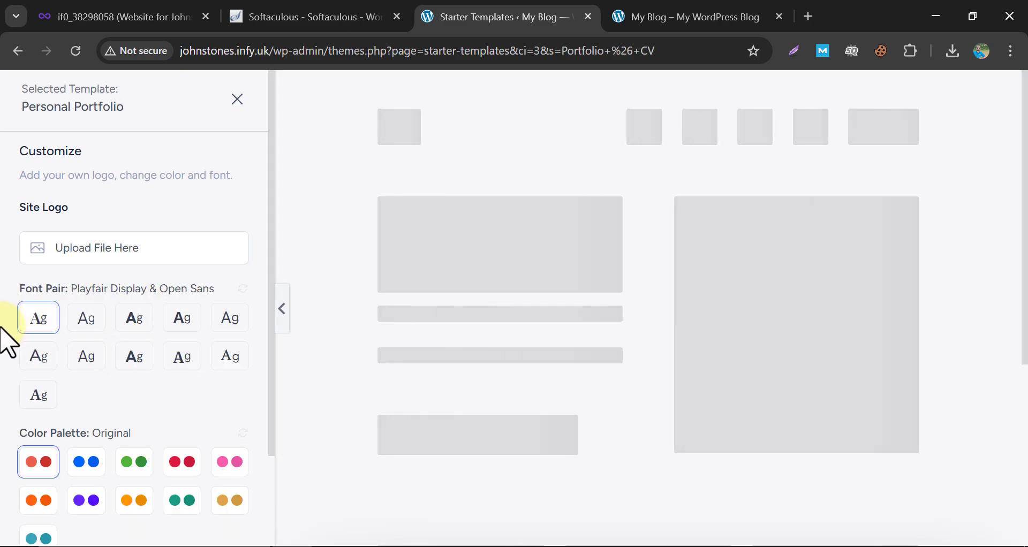
{"action": "scroll", "coordinate": [6, 343], "scroll_direction": "down", "scroll_amount": 2}
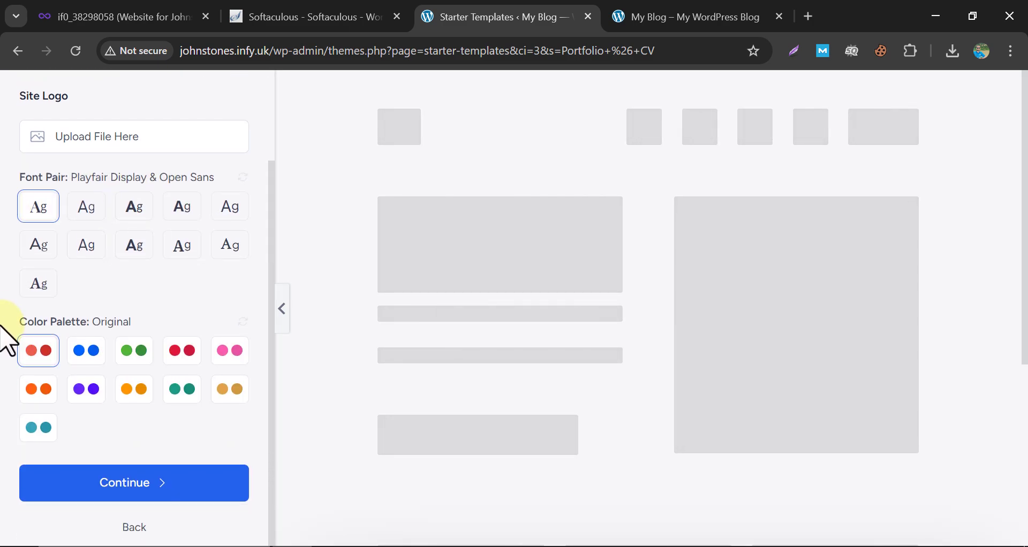
{"action": "left_click", "coordinate": [128, 484]}
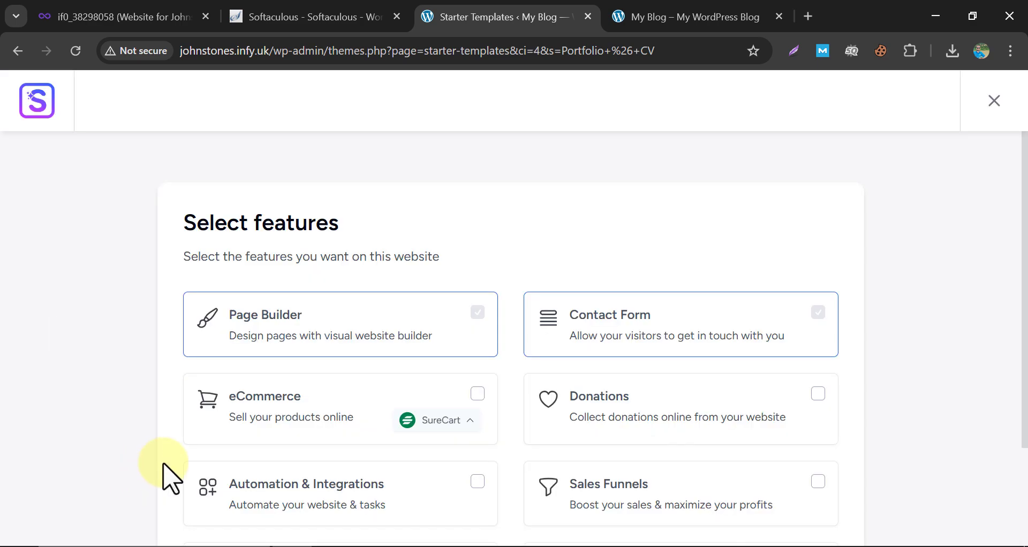
Skip extra features, turn off data sharing, accept the overwrite notice and build the website.
{"action": "scroll", "coordinate": [498, 335], "scroll_direction": "down", "scroll_amount": 4}
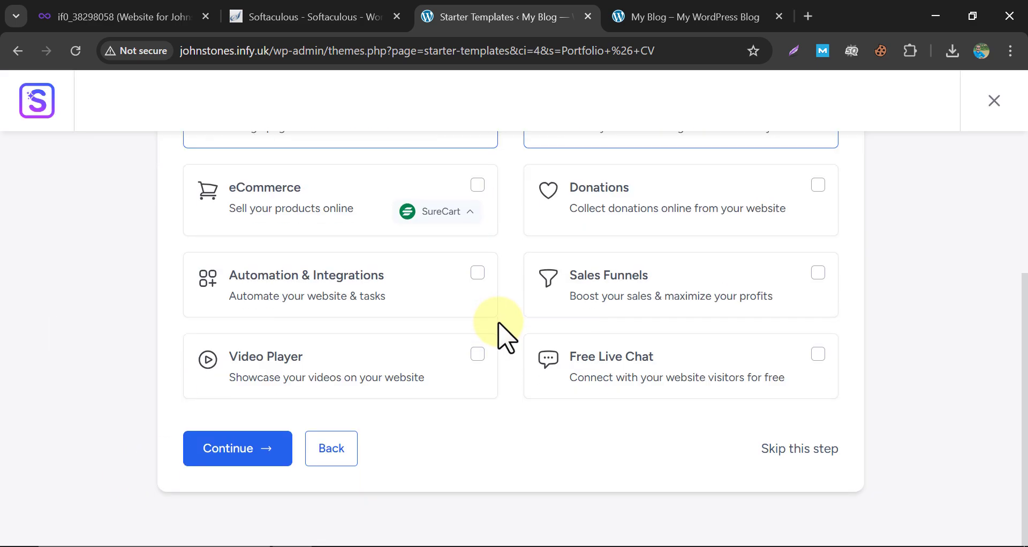
{"action": "left_click", "coordinate": [766, 452]}
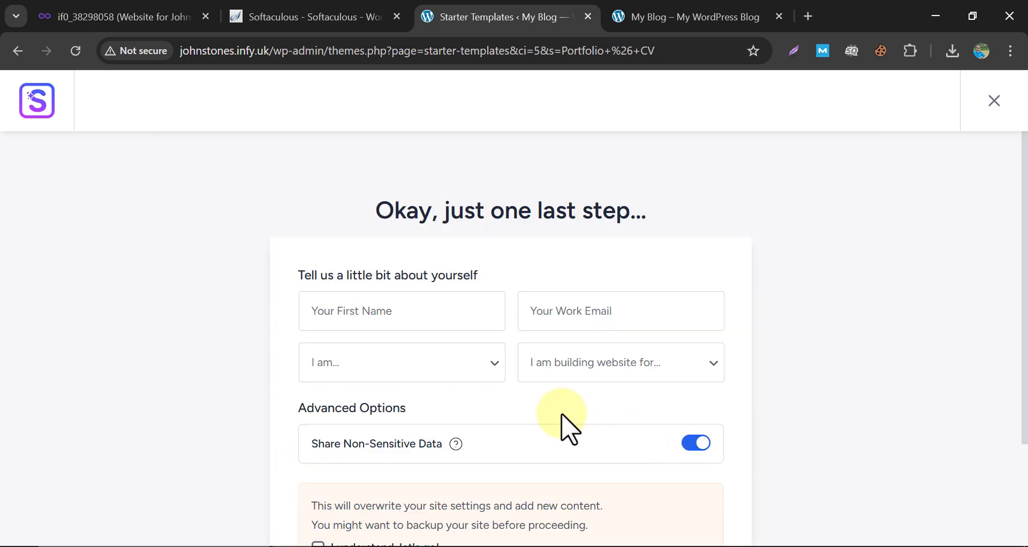
{"action": "scroll", "coordinate": [570, 423], "scroll_direction": "down", "scroll_amount": 3}
{"action": "left_click", "coordinate": [696, 283]}
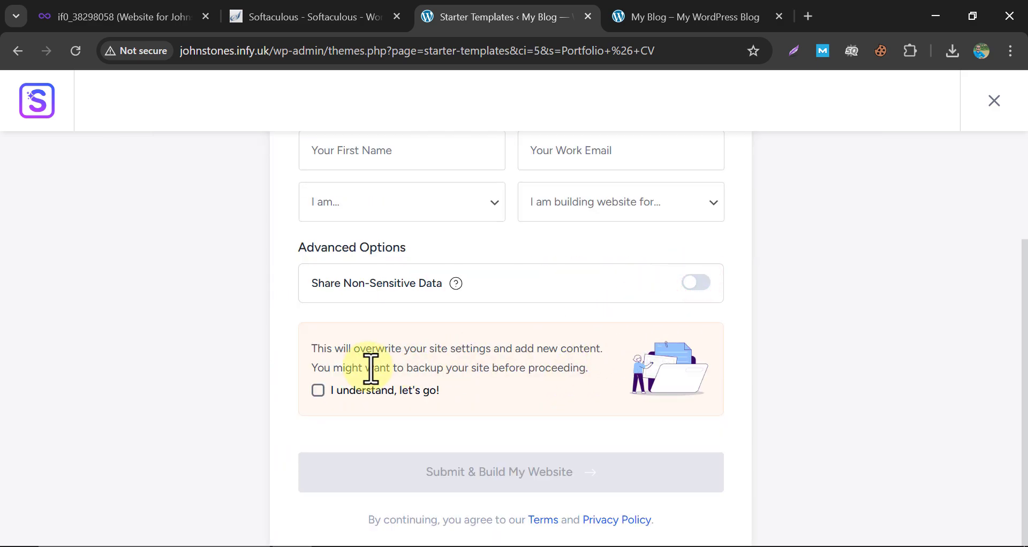
{"action": "left_click", "coordinate": [320, 390]}
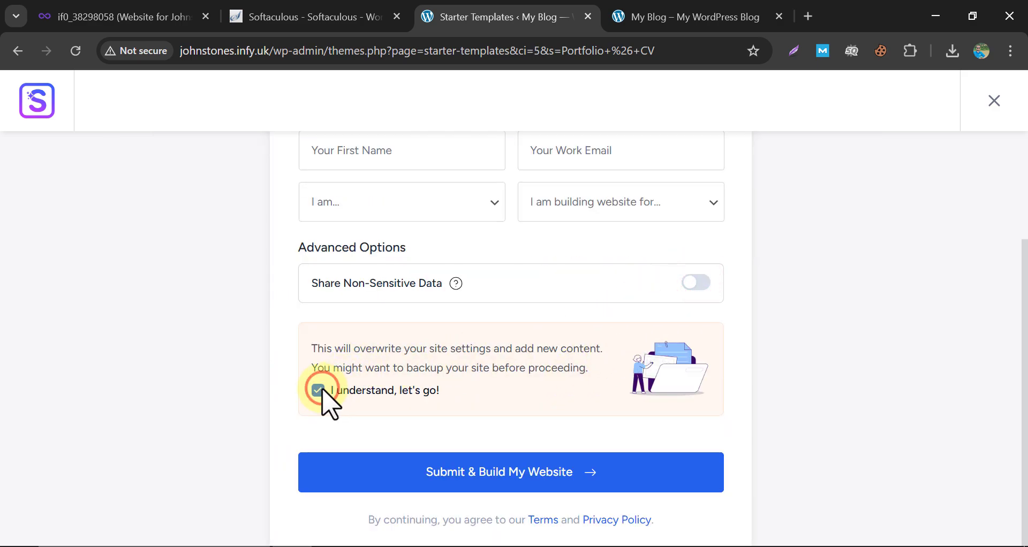
{"action": "left_click", "coordinate": [456, 475]}
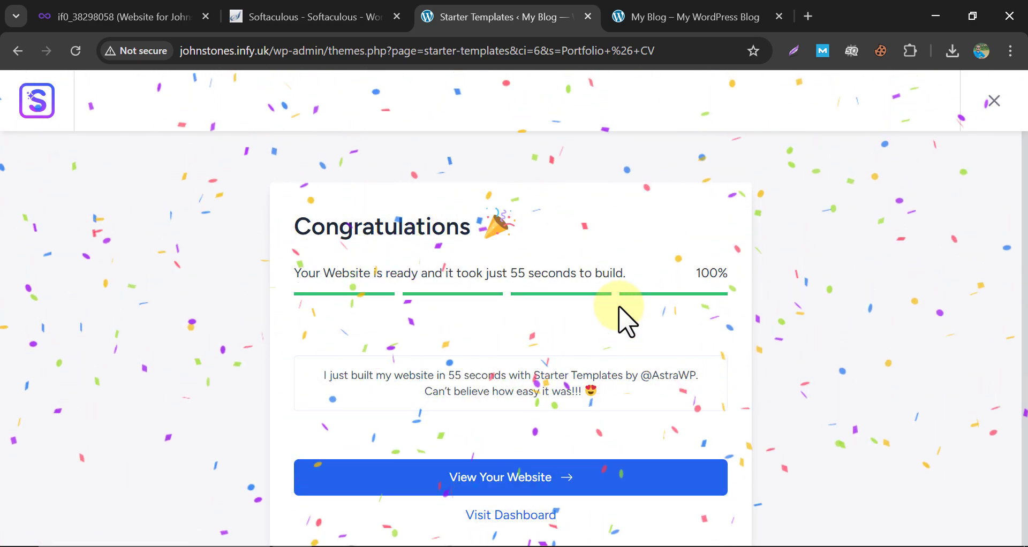
View the built portfolio site, scroll through its About Me and services sections, then return Home.
{"action": "left_click", "coordinate": [502, 475]}
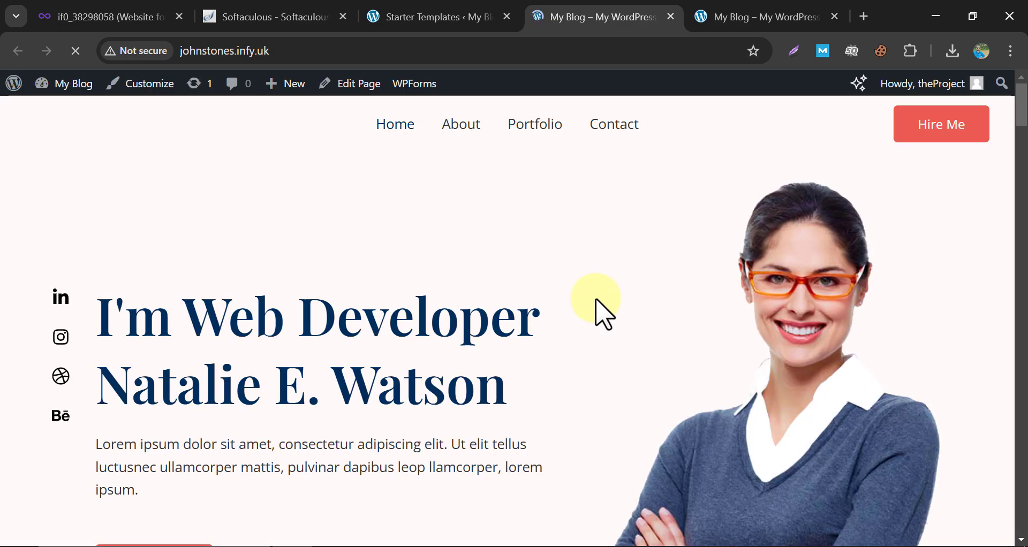
{"action": "scroll", "coordinate": [597, 303], "scroll_direction": "down", "scroll_amount": 10}
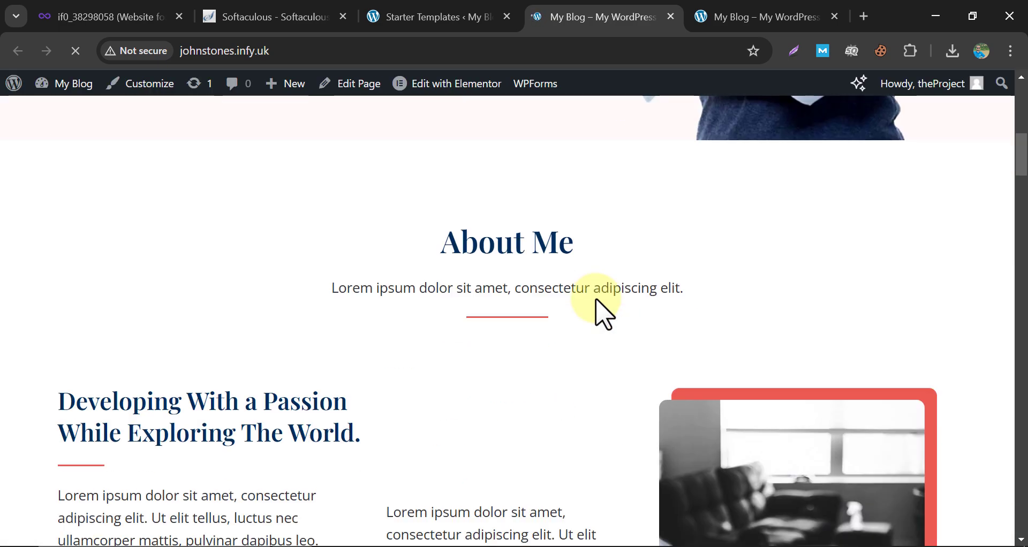
{"action": "scroll", "coordinate": [592, 267], "scroll_direction": "down", "scroll_amount": 15}
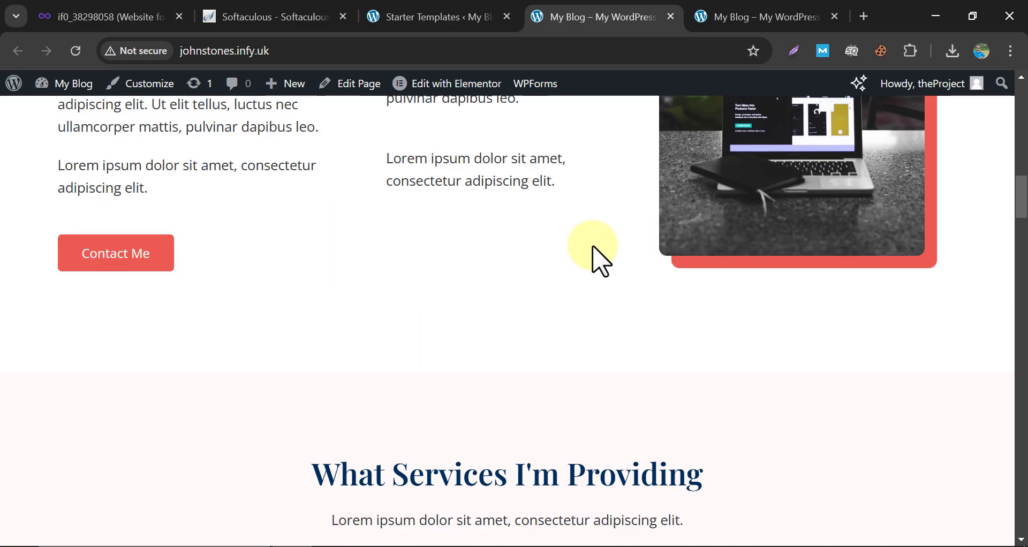
{"action": "scroll", "coordinate": [557, 249], "scroll_direction": "up", "scroll_amount": 3}
{"action": "scroll", "coordinate": [552, 242], "scroll_direction": "down", "scroll_amount": 5}
{"action": "scroll", "coordinate": [552, 242], "scroll_direction": "up", "scroll_amount": 1}
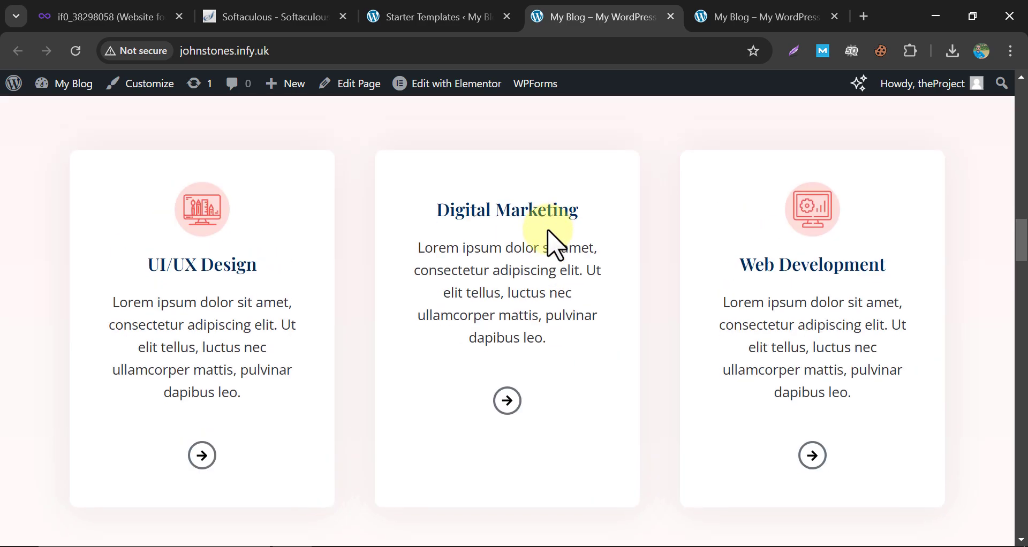
{"action": "left_click", "coordinate": [378, 137]}
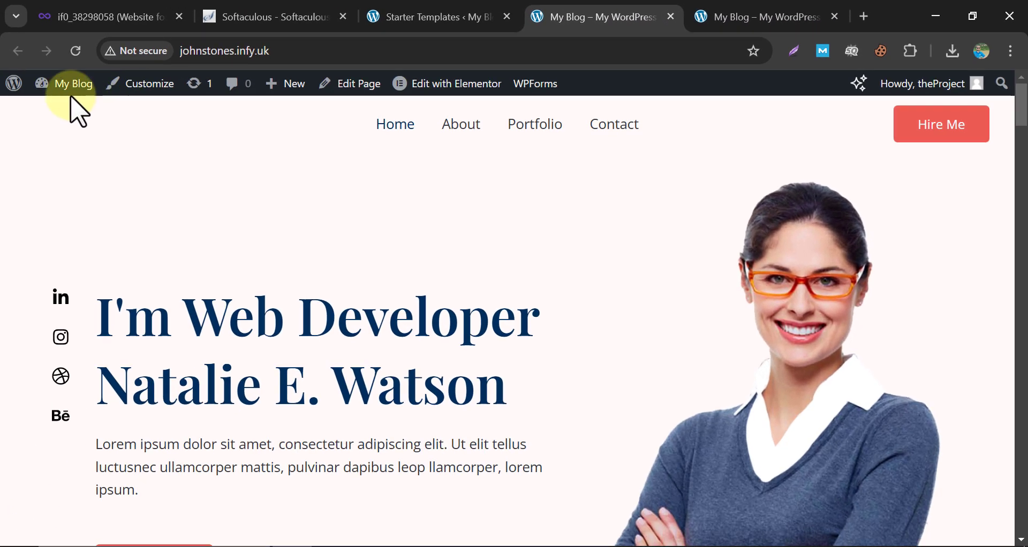
{"action": "mouse_move", "coordinate": [72, 99]}
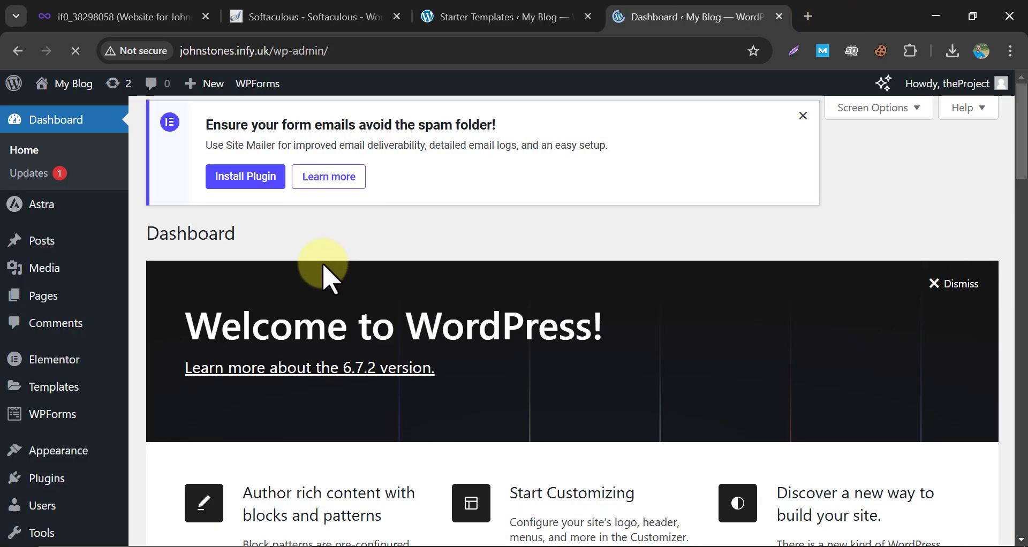
Make the owner's name the site title and 'Personal Portfolio Website' the tagline, save, and visit the site.
{"action": "scroll", "coordinate": [326, 276], "scroll_direction": "down", "scroll_amount": 5}
{"action": "mouse_move", "coordinate": [63, 504]}
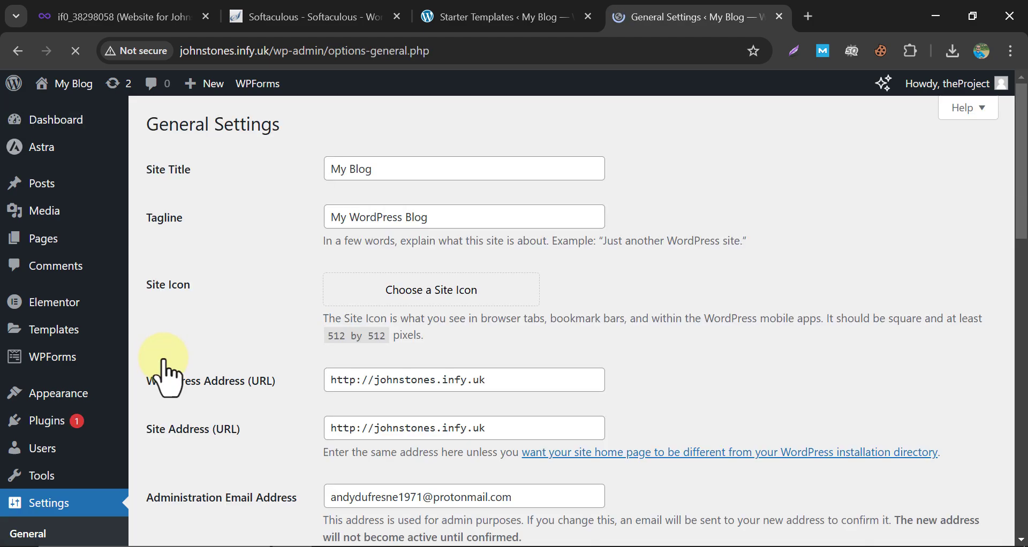
{"action": "triple_click", "coordinate": [427, 168]}
{"action": "type", "text": "John Stones"}
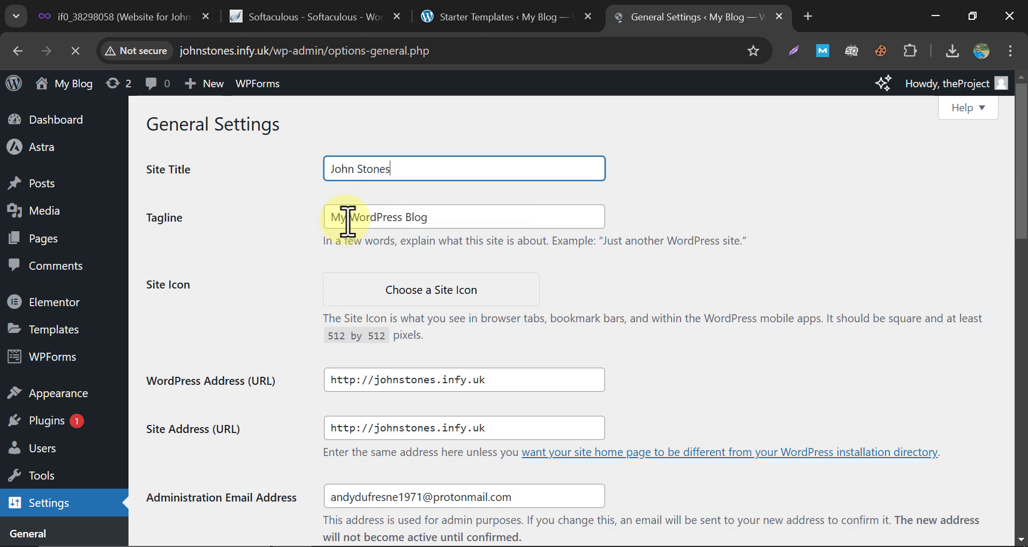
{"action": "triple_click", "coordinate": [348, 219]}
{"action": "type", "text": "Personal Portfolio Website"}
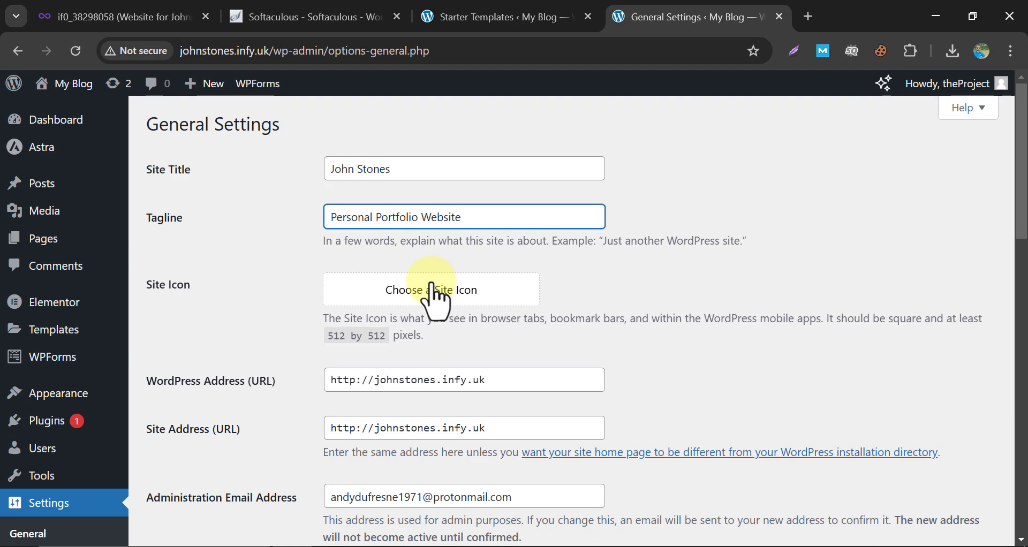
{"action": "scroll", "coordinate": [432, 284], "scroll_direction": "down", "scroll_amount": 15}
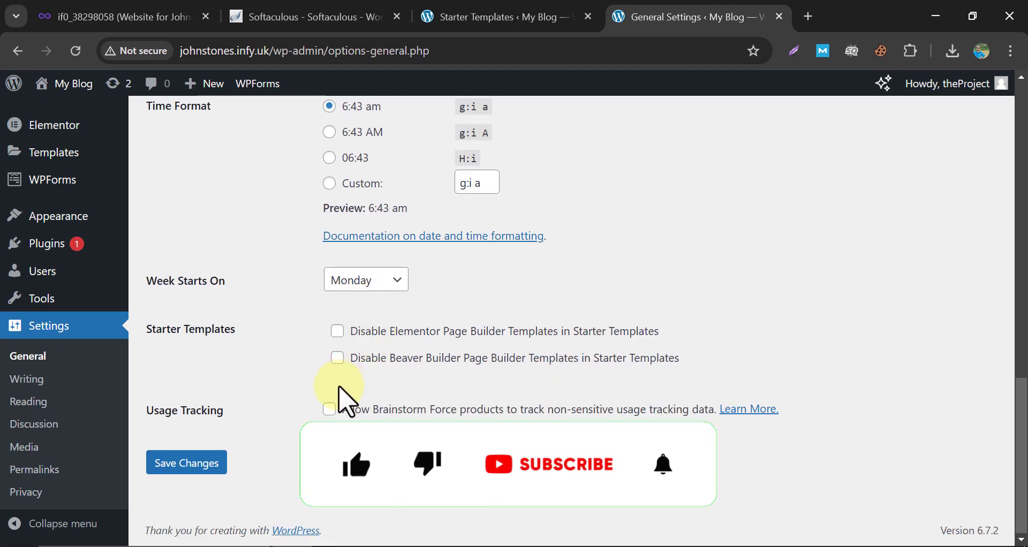
{"action": "left_click", "coordinate": [198, 466]}
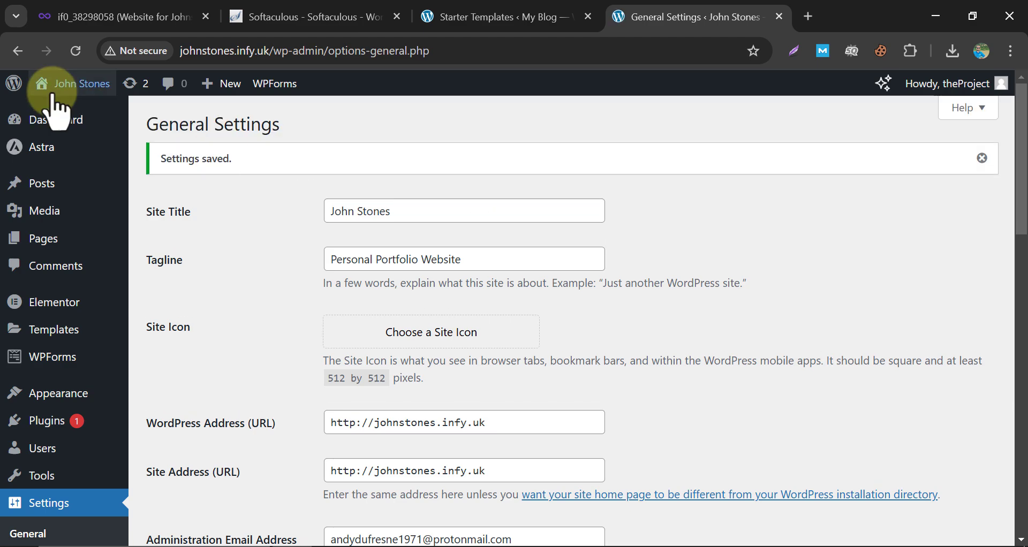
{"action": "left_click", "coordinate": [110, 103]}
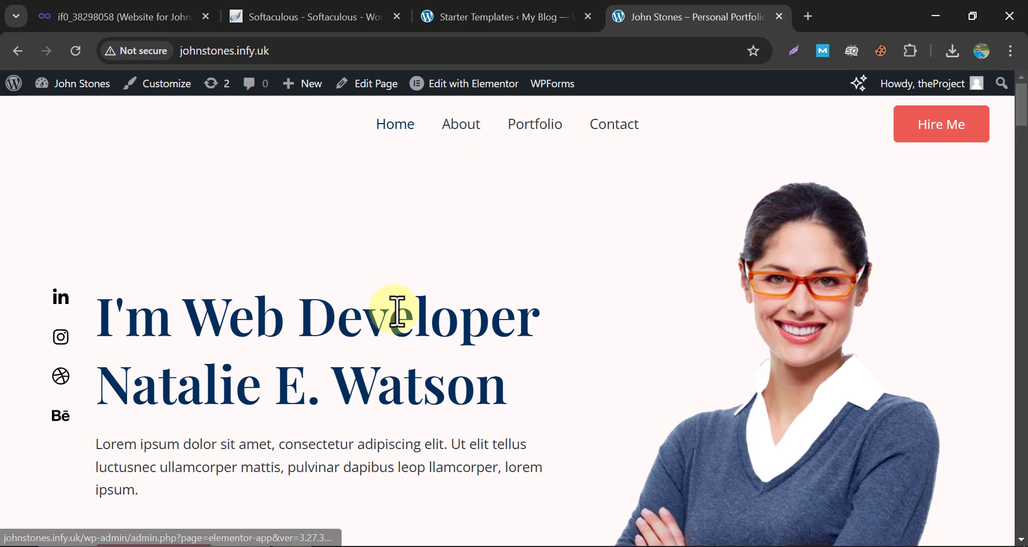
Open the Home page in Elementor and skip the AI notifications announcement.
{"action": "left_click", "coordinate": [456, 88]}
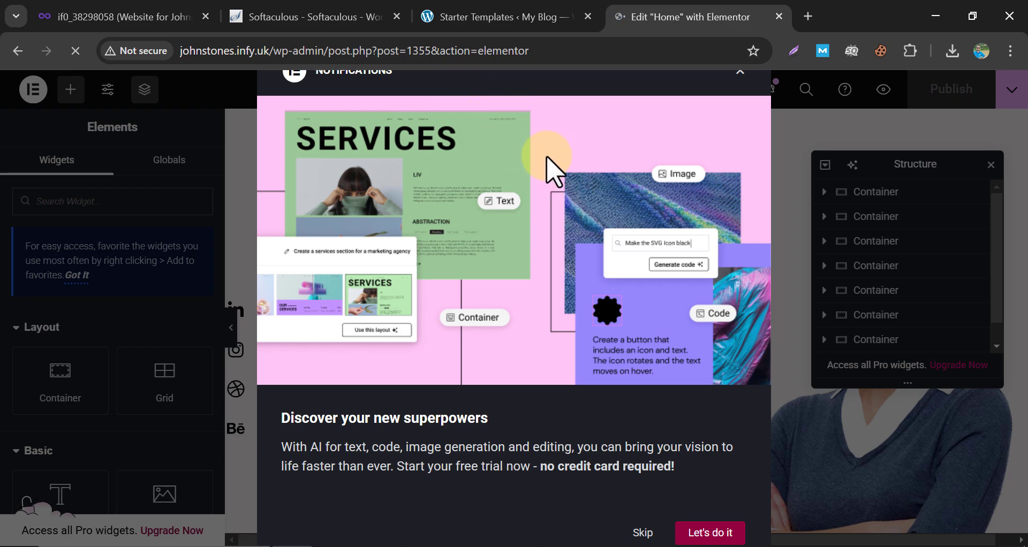
{"action": "left_click", "coordinate": [642, 533]}
Replace the old name line in the hero heading with the owner's name.
{"action": "scroll", "coordinate": [592, 342], "scroll_direction": "down", "scroll_amount": 3}
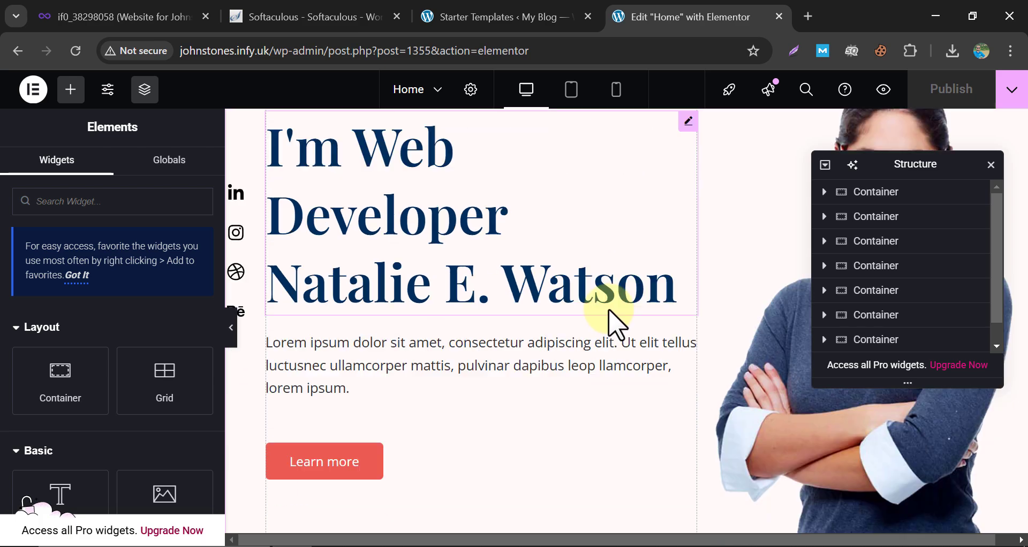
{"action": "left_click_drag", "start_coordinate": [905, 167], "coordinate": [603, 408]}
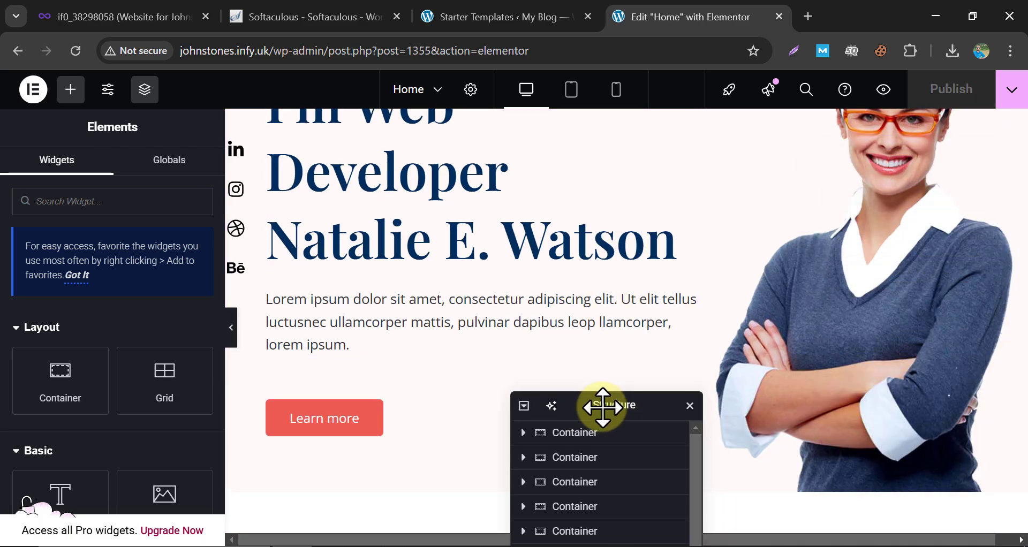
{"action": "scroll", "coordinate": [746, 264], "scroll_direction": "down", "scroll_amount": 3}
{"action": "scroll", "coordinate": [757, 248], "scroll_direction": "up", "scroll_amount": 6}
{"action": "scroll", "coordinate": [514, 247], "scroll_direction": "down", "scroll_amount": 2}
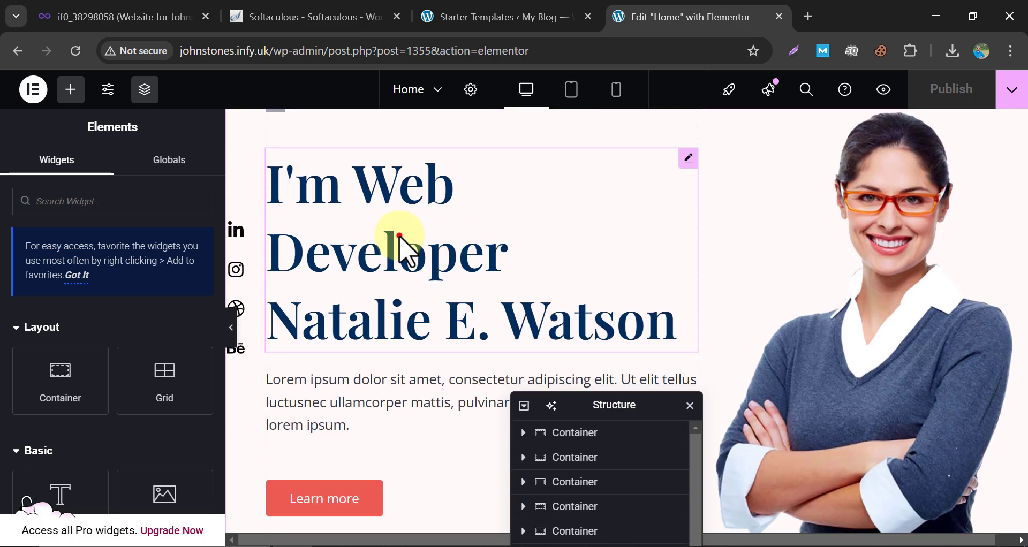
{"action": "left_click", "coordinate": [383, 236]}
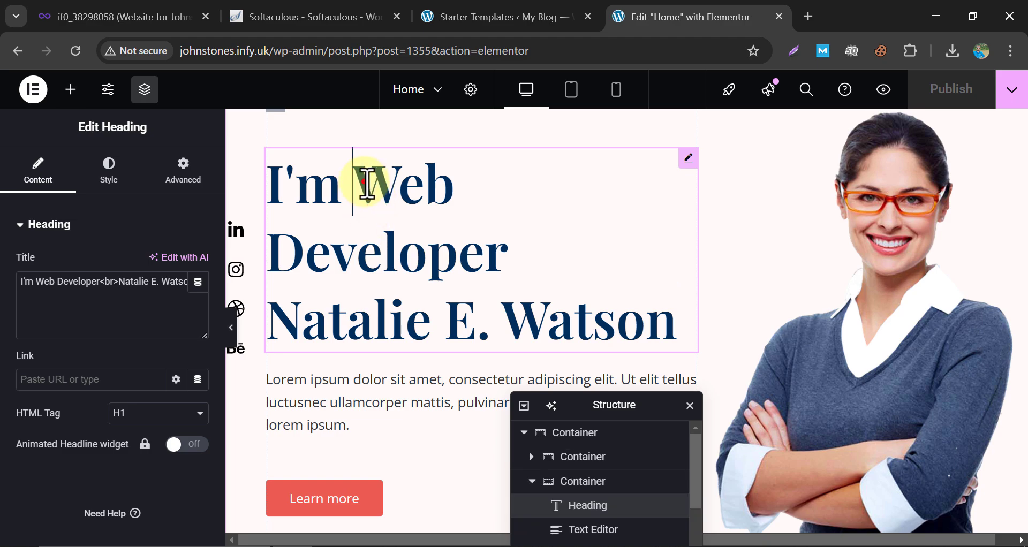
{"action": "left_click_drag", "start_coordinate": [269, 322], "coordinate": [670, 326]}
{"action": "type", "text": "Joh"}
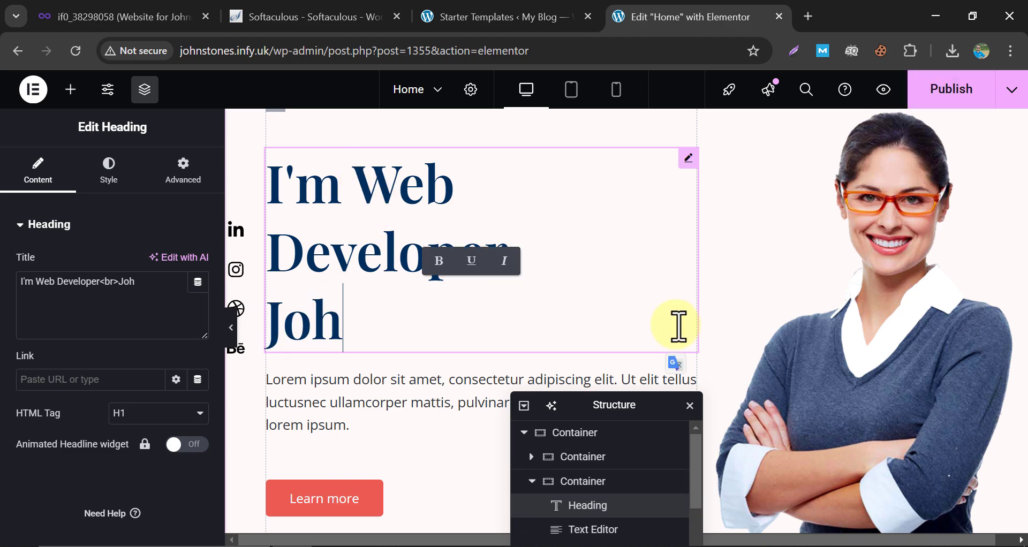
{"action": "type", "text": "n Stones"}
Change 'Web Developer' to 'Footballer' and delete the extra word 'here' from the heading.
{"action": "left_click_drag", "start_coordinate": [357, 187], "coordinate": [493, 236]}
{"action": "type", "text": "Footballer"}
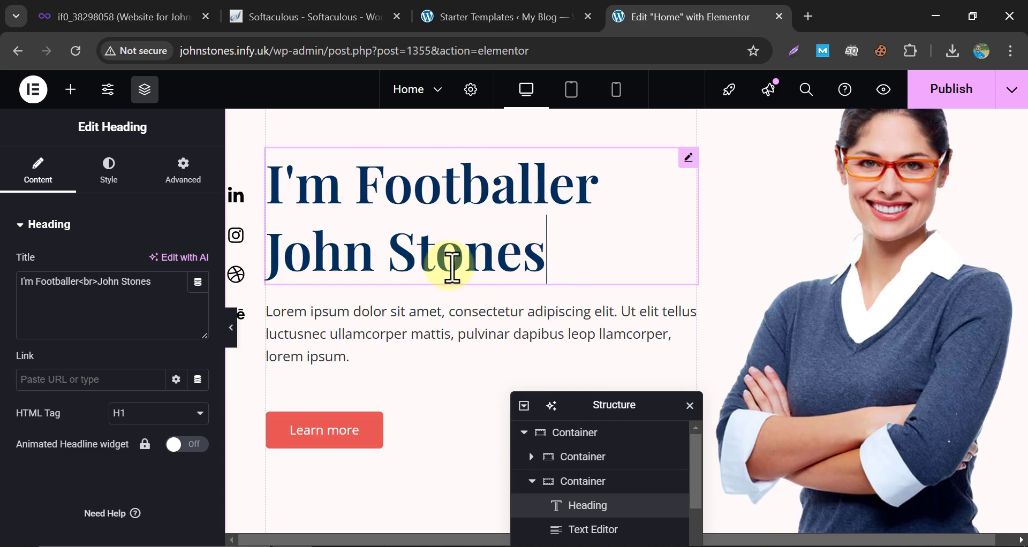
{"action": "left_click", "coordinate": [141, 282]}
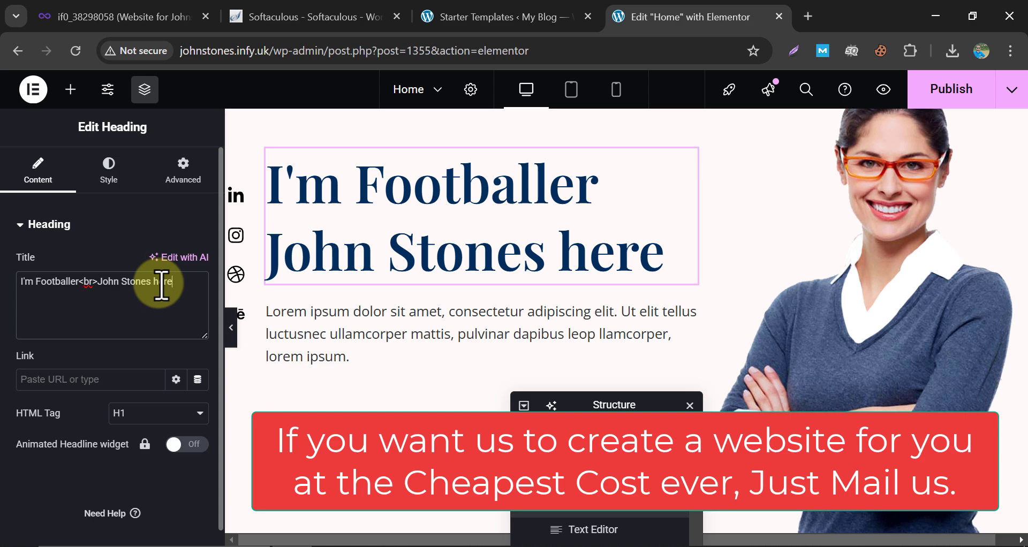
{"action": "key", "text": "BackSpace"}
{"action": "key", "text": "BackSpace"}
{"action": "key", "text": "BackSpace"}
{"action": "key", "text": "BackSpace"}
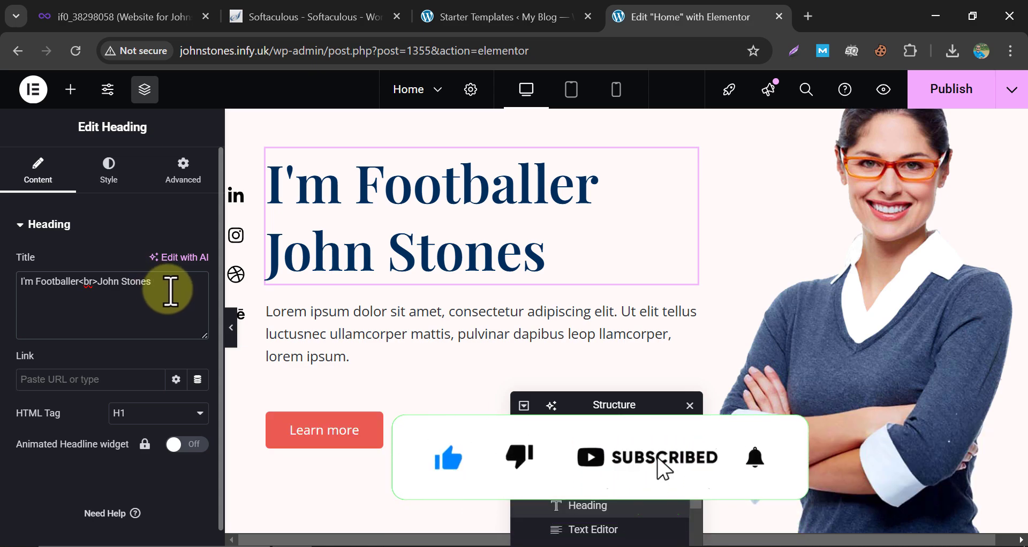
Check the paragraph and heading, then select the hero photo widget.
{"action": "left_click", "coordinate": [365, 317]}
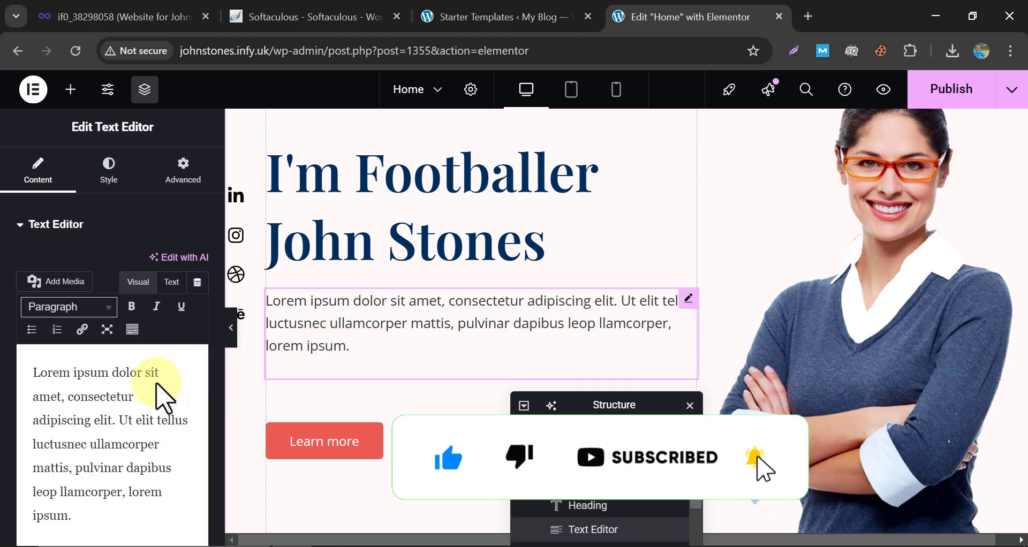
{"action": "left_click", "coordinate": [149, 396]}
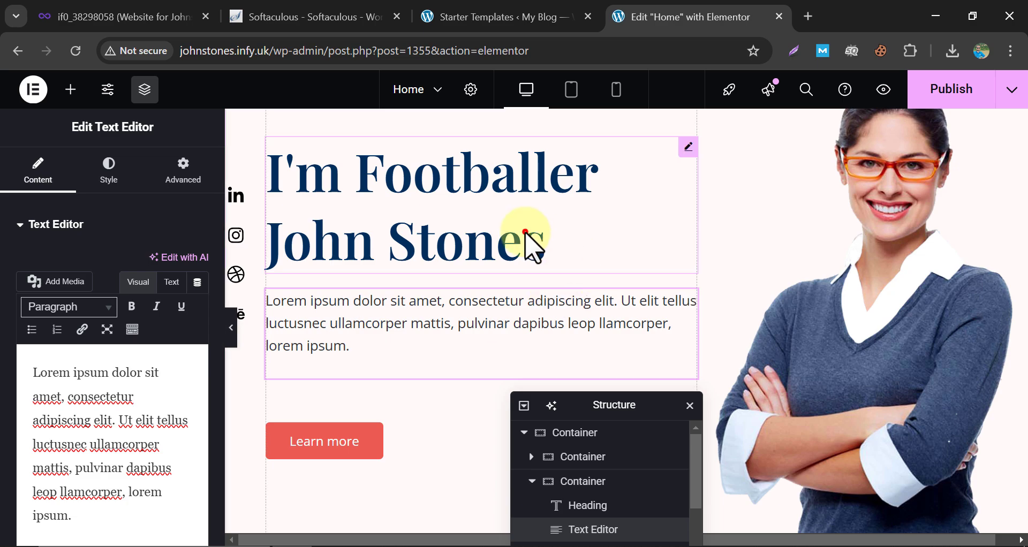
{"action": "left_click", "coordinate": [543, 242]}
{"action": "left_click", "coordinate": [905, 235]}
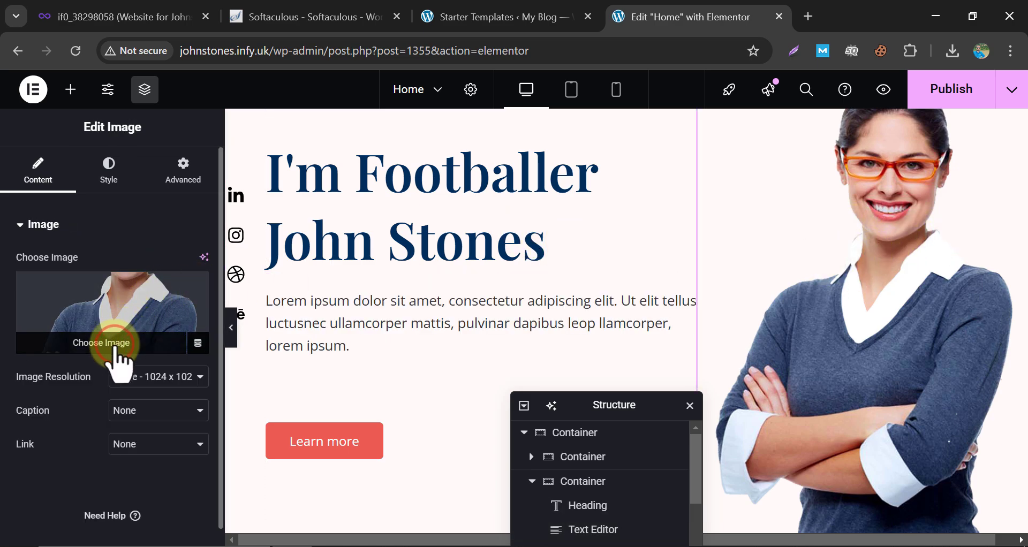
Check the current hero image's dimensions in the media library.
{"action": "left_click", "coordinate": [115, 346]}
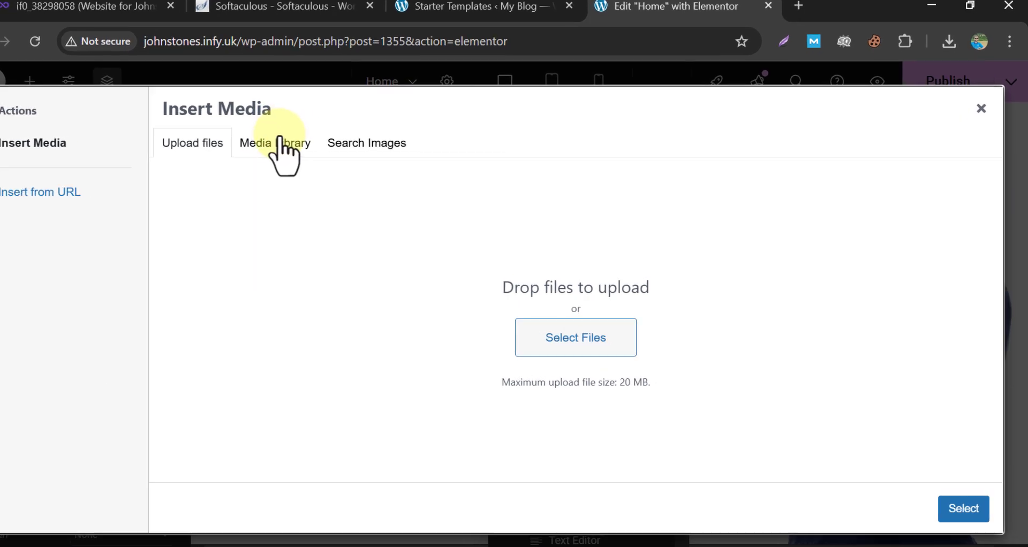
{"action": "left_click", "coordinate": [306, 148]}
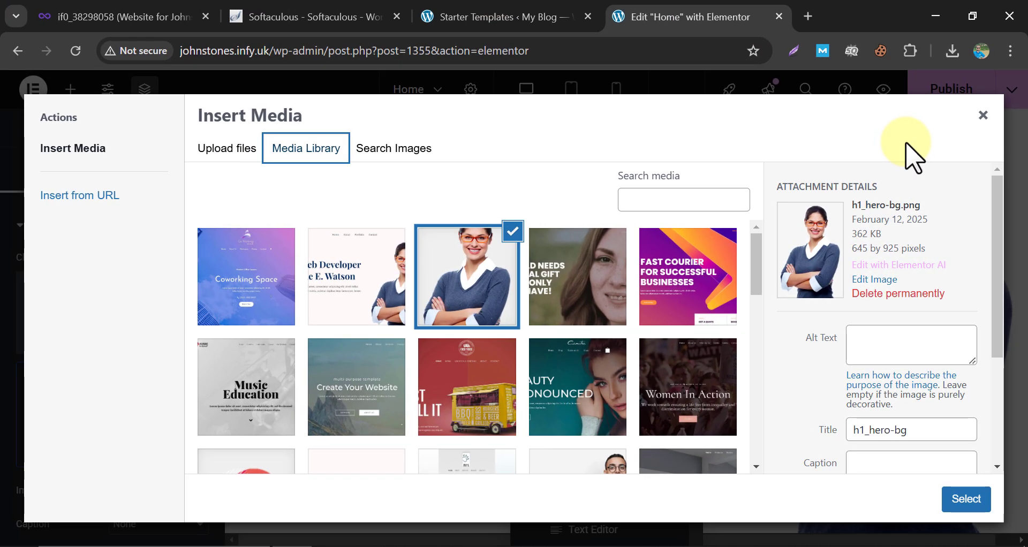
{"action": "left_click", "coordinate": [494, 254]}
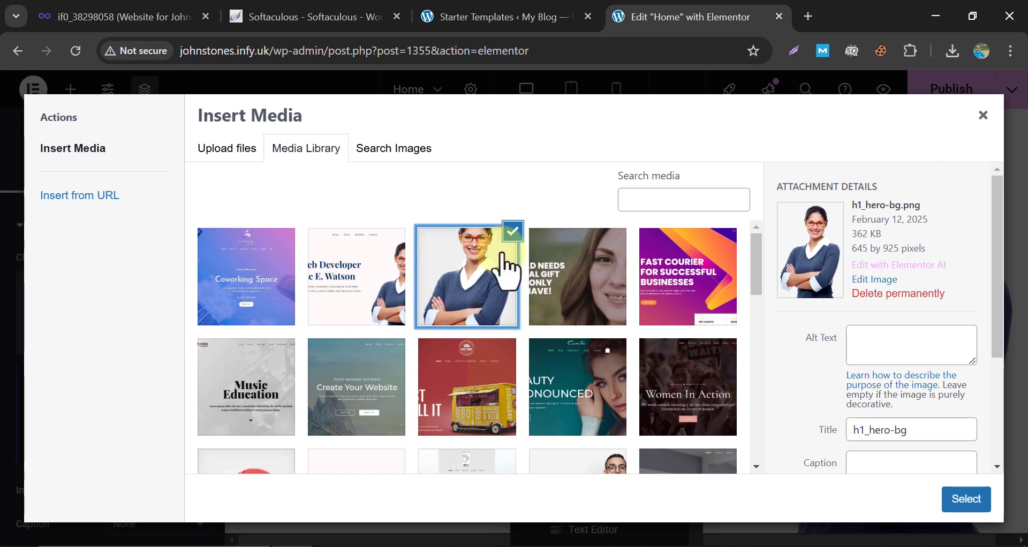
Upload Formal Image.jpg from Downloads and set it as the hero image.
{"action": "left_click", "coordinate": [236, 153]}
{"action": "left_click", "coordinate": [554, 343]}
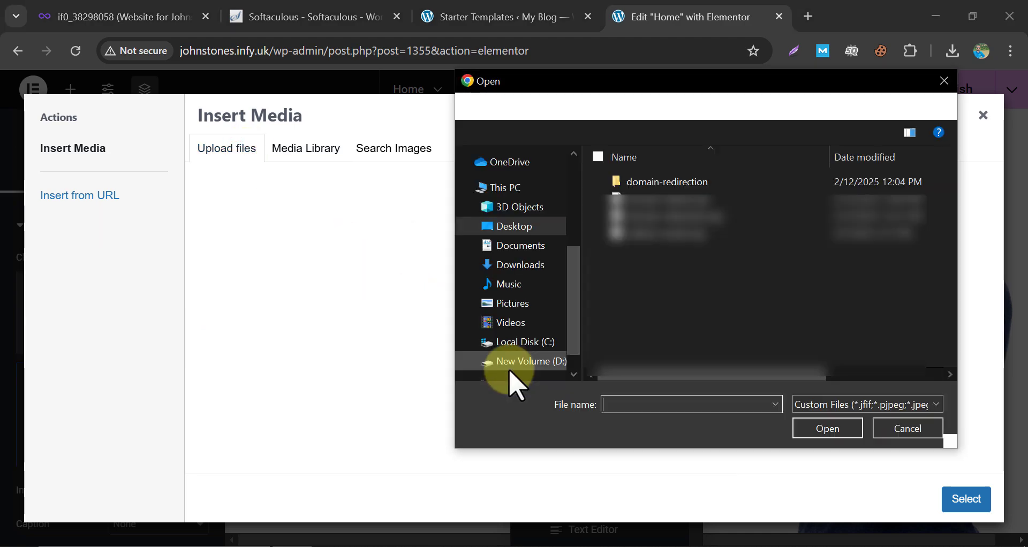
{"action": "left_click", "coordinate": [530, 265]}
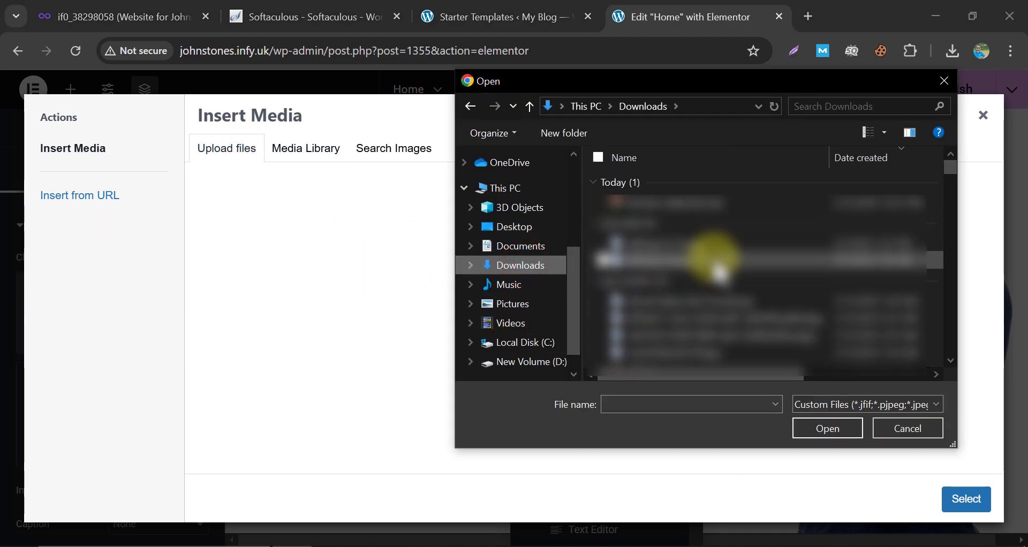
{"action": "left_click", "coordinate": [702, 244]}
{"action": "left_click", "coordinate": [829, 430]}
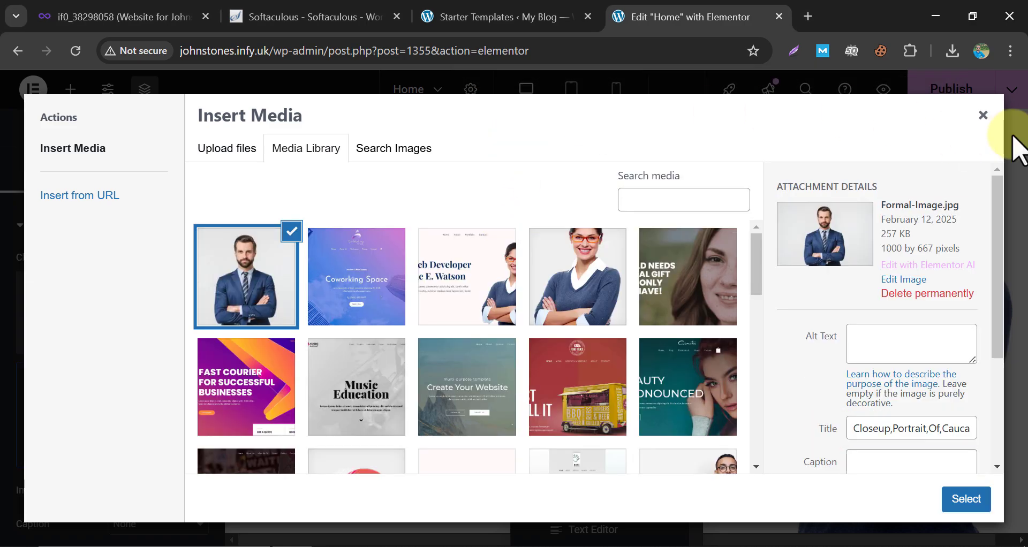
{"action": "left_click", "coordinate": [967, 501]}
{"action": "scroll", "coordinate": [786, 275], "scroll_direction": "up", "scroll_amount": 1}
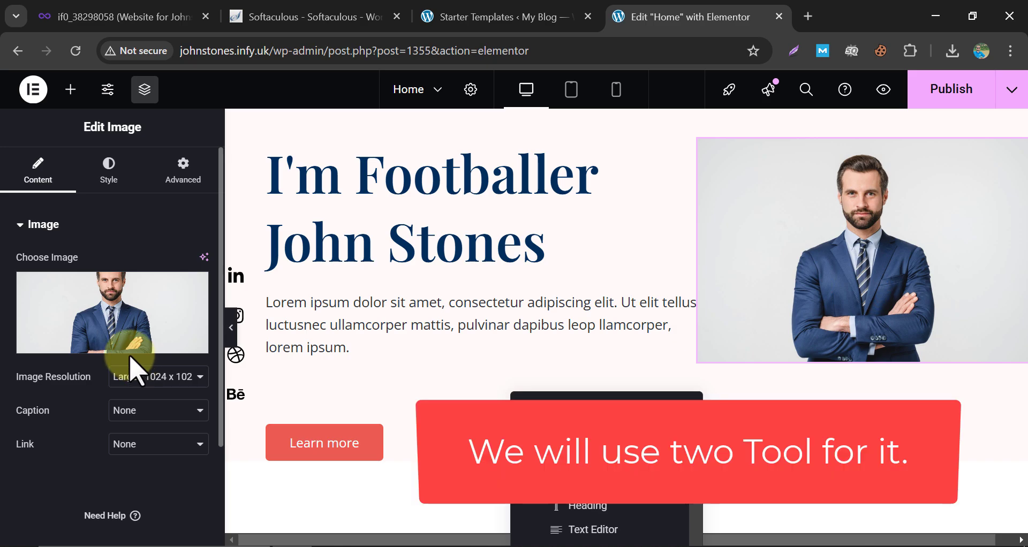
Open photoresizer.com in a new browser tab.
{"action": "left_click", "coordinate": [113, 348]}
{"action": "type", "text": "photoresizer.com"}
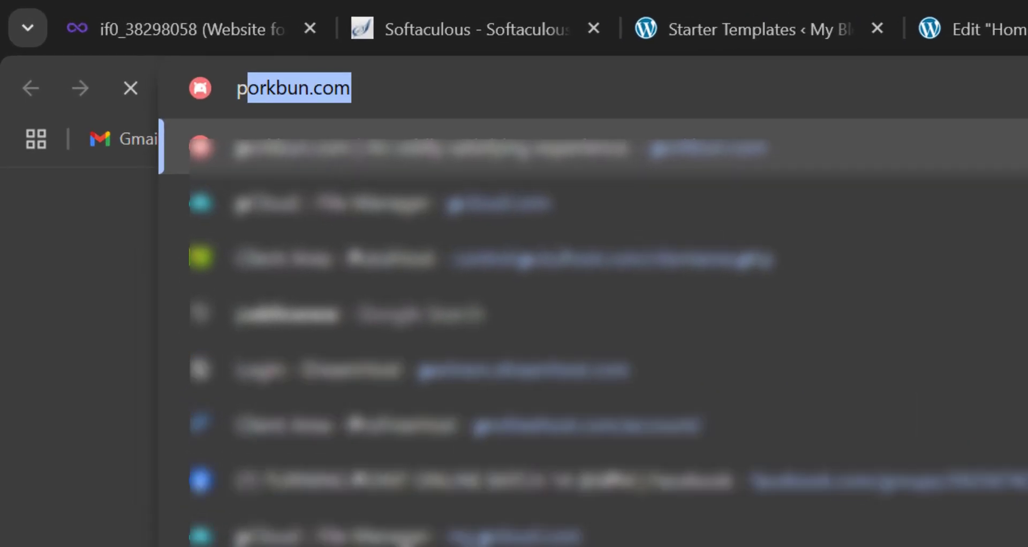
{"action": "key", "text": "Return"}
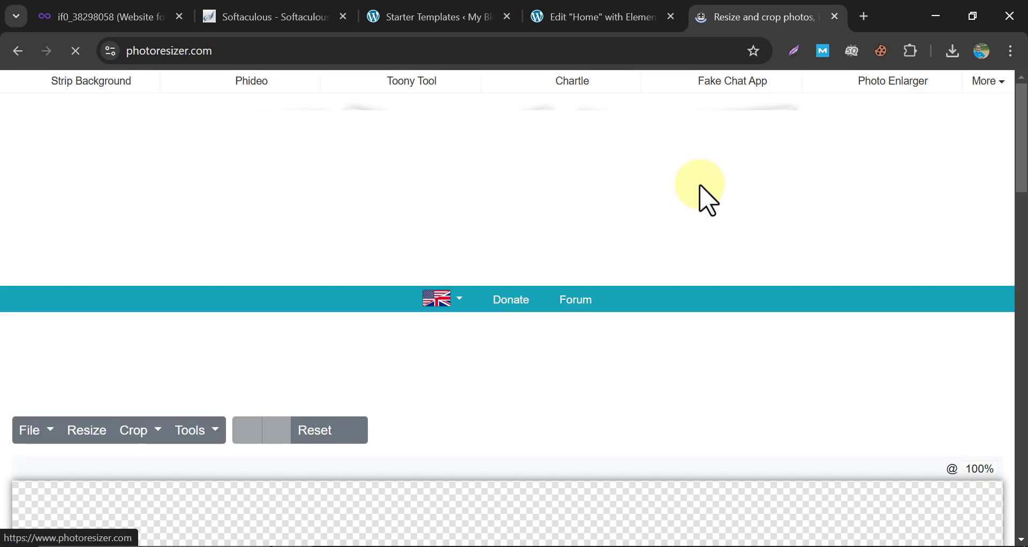
{"action": "scroll", "coordinate": [672, 268], "scroll_direction": "down", "scroll_amount": 8}
{"action": "scroll", "coordinate": [670, 261], "scroll_direction": "up", "scroll_amount": 6}
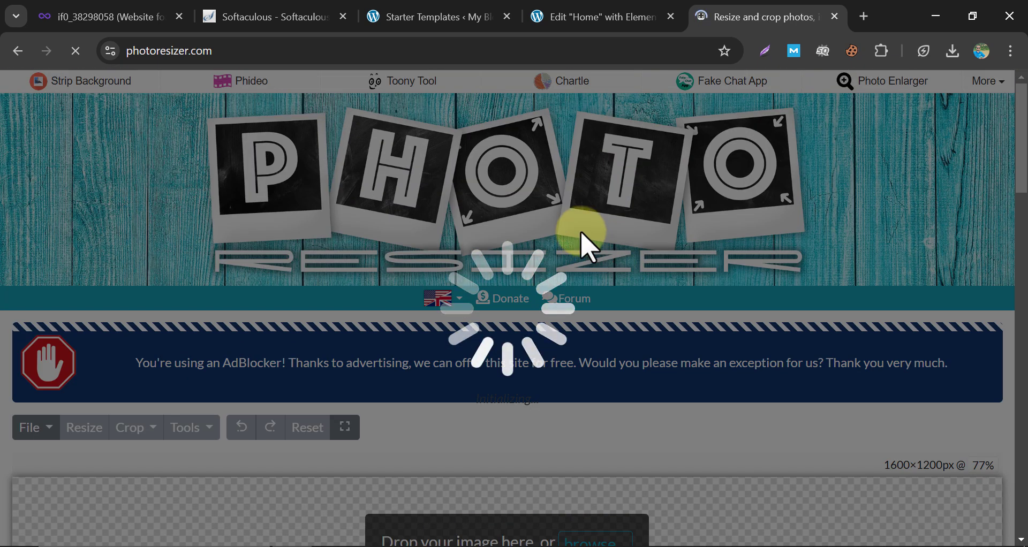
{"action": "scroll", "coordinate": [568, 289], "scroll_direction": "down", "scroll_amount": 6}
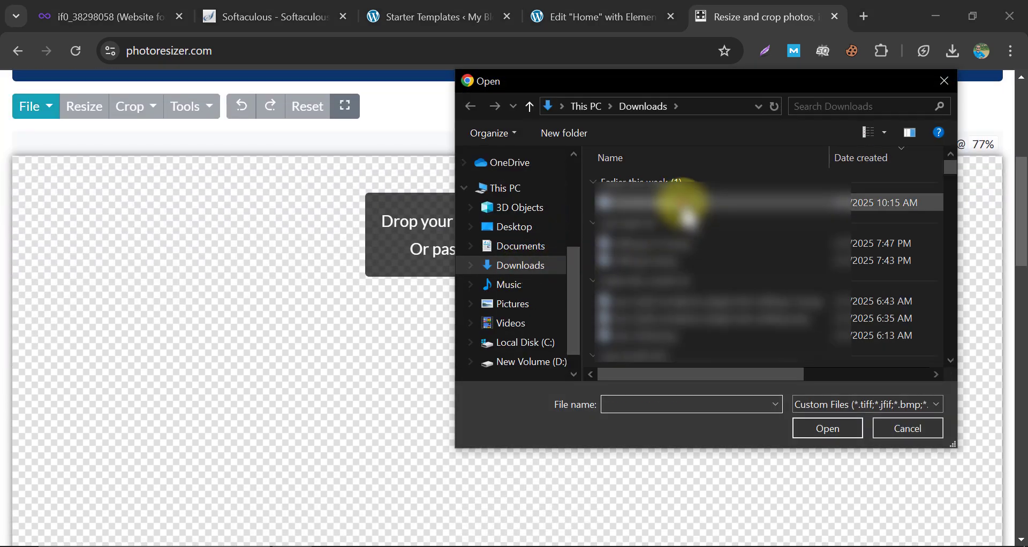
Load Formal Image.jpg into Photo Resizer's editor after rechecking the hero image size.
{"action": "left_click", "coordinate": [683, 204]}
{"action": "left_click", "coordinate": [827, 429]}
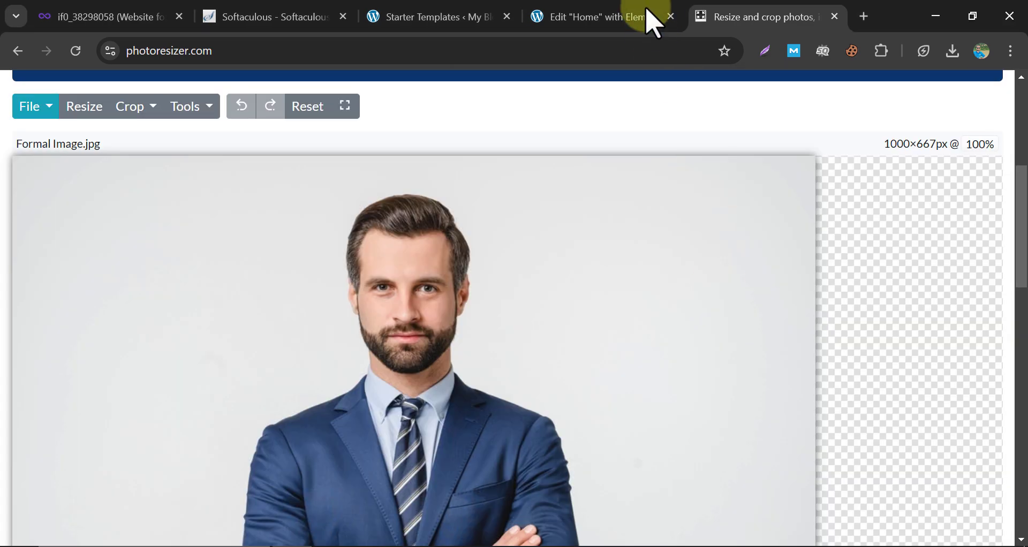
{"action": "left_click", "coordinate": [608, 15]}
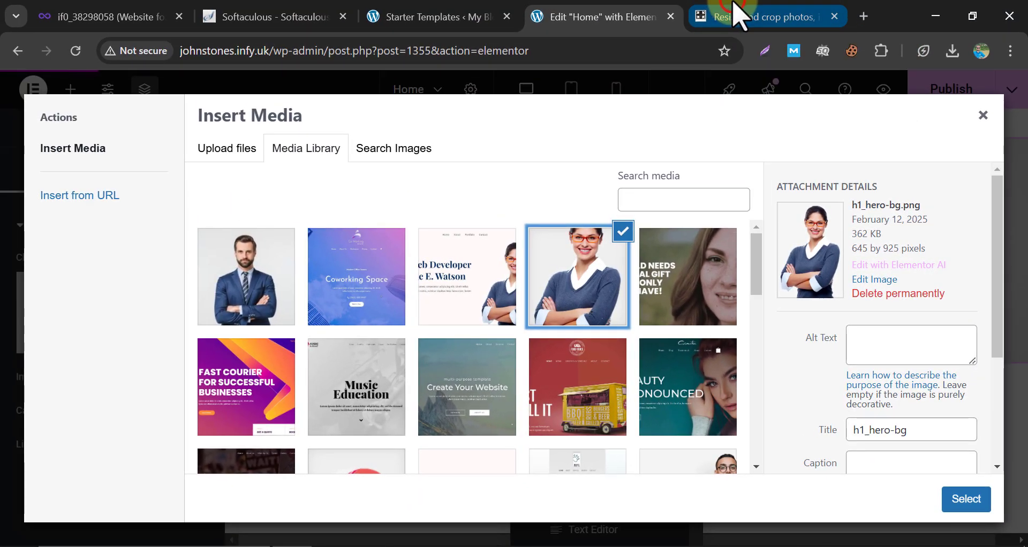
{"action": "left_click", "coordinate": [739, 15]}
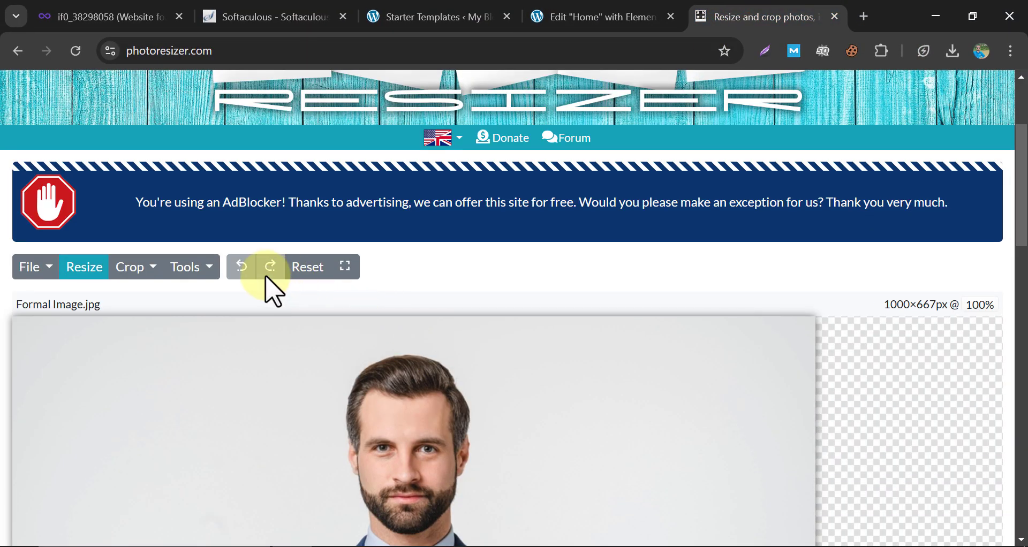
{"action": "left_click", "coordinate": [137, 268]}
{"action": "scroll", "coordinate": [176, 235], "scroll_direction": "up", "scroll_amount": 3}
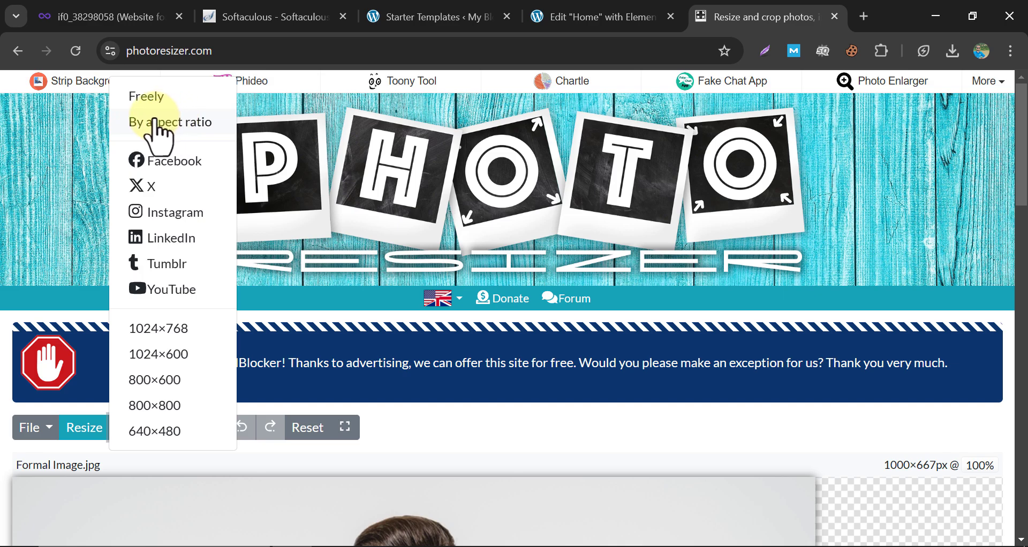
Set a fixed 645x925 aspect-ratio crop and fit the crop box over the portrait.
{"action": "left_click", "coordinate": [156, 121]}
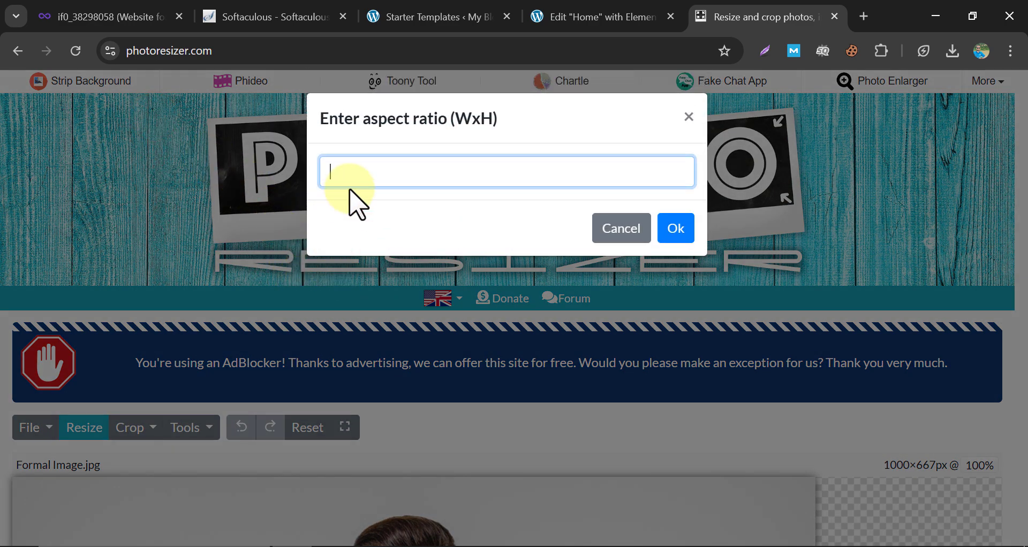
{"action": "type", "text": "645x"}
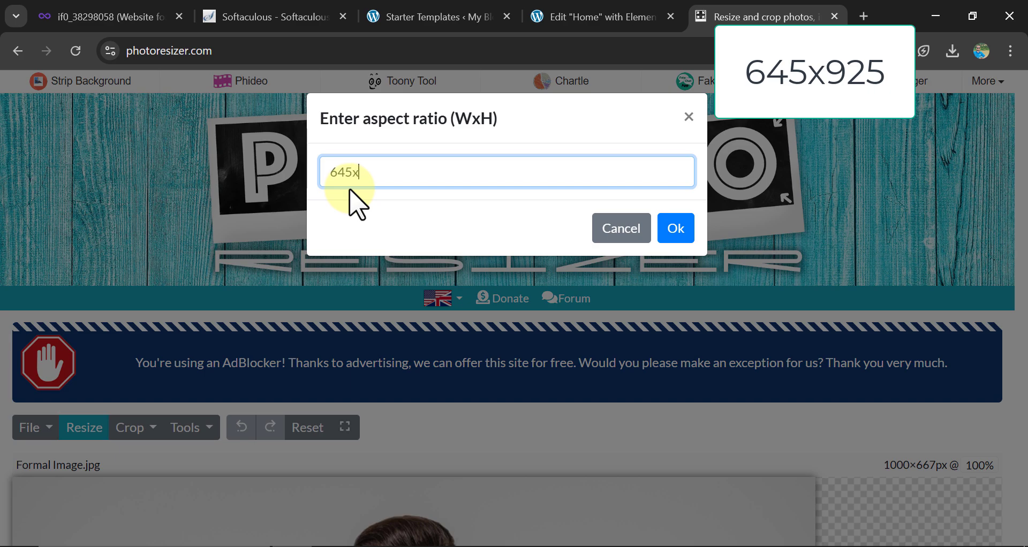
{"action": "type", "text": "924"}
{"action": "key", "text": "BackSpace"}
{"action": "type", "text": "5"}
{"action": "left_click", "coordinate": [676, 229]}
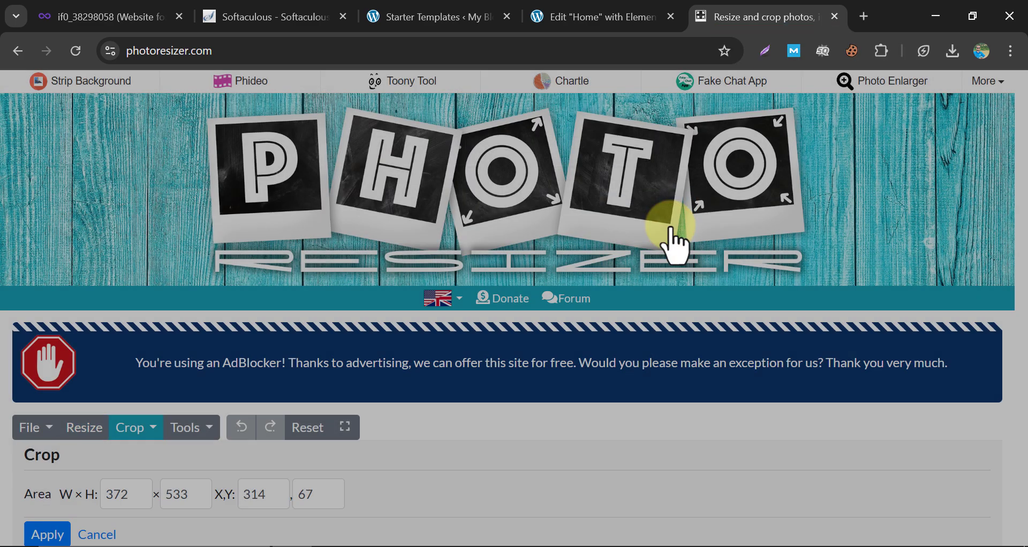
{"action": "scroll", "coordinate": [637, 244], "scroll_direction": "down", "scroll_amount": 10}
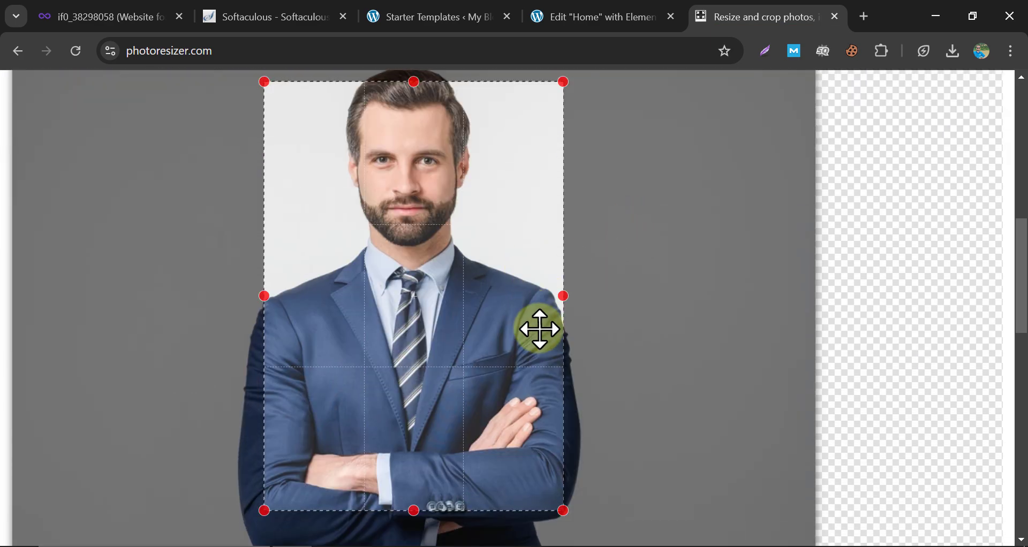
{"action": "key", "text": "ctrl+minus"}
{"action": "key", "text": "ctrl+minus"}
{"action": "left_click_drag", "start_coordinate": [210, 159], "coordinate": [133, 131]}
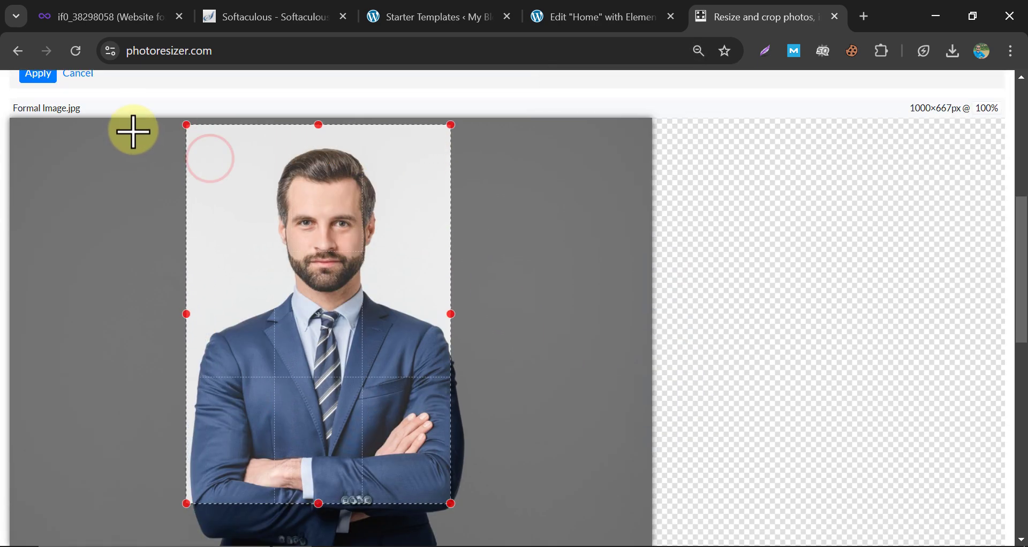
{"action": "left_click_drag", "start_coordinate": [371, 396], "coordinate": [378, 425]}
{"action": "left_click_drag", "start_coordinate": [457, 532], "coordinate": [465, 544]}
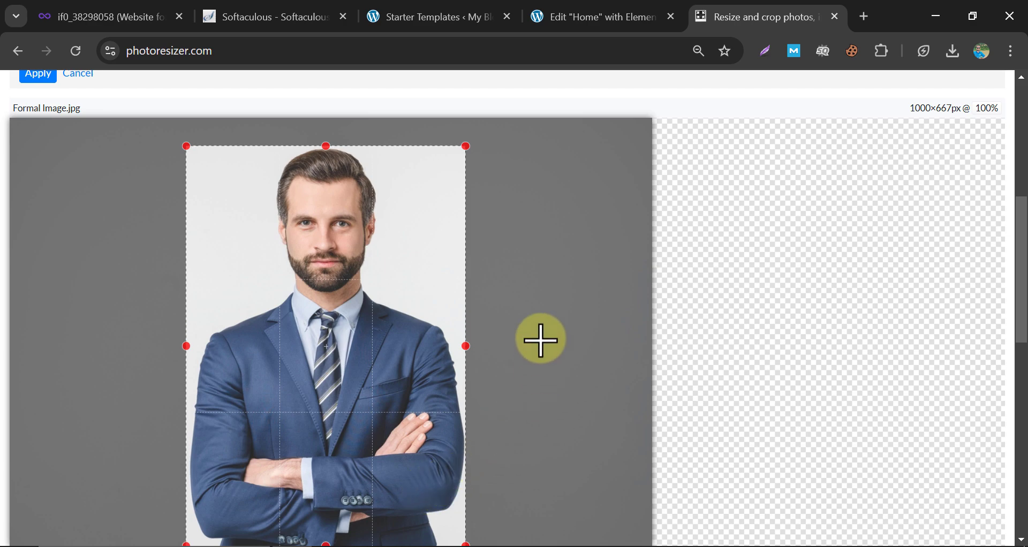
{"action": "scroll", "coordinate": [559, 319], "scroll_direction": "up", "scroll_amount": 3}
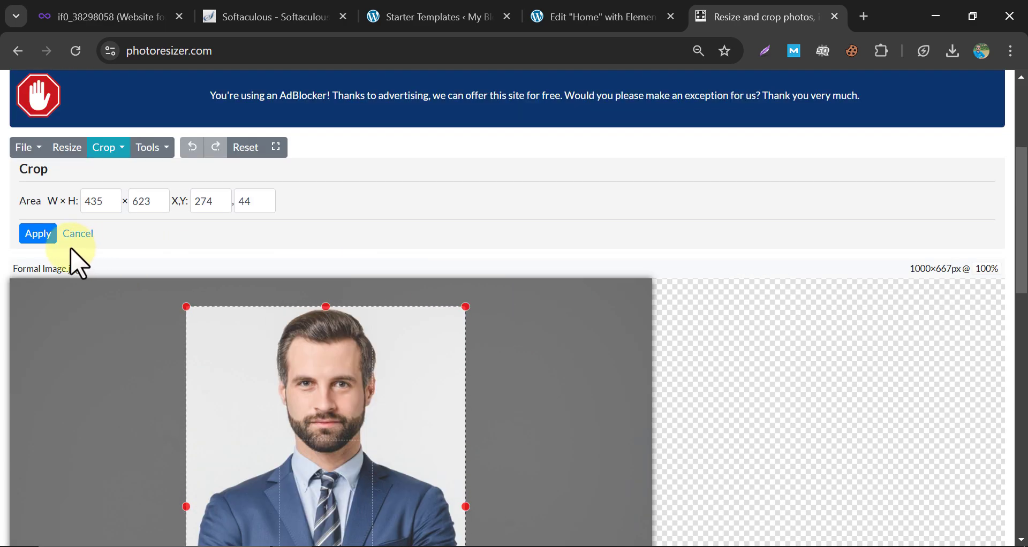
Apply the 434×623 crop, save it as JPG Formal Image (1).jpg, and open a blank tab.
{"action": "left_click", "coordinate": [31, 236]}
{"action": "scroll", "coordinate": [321, 322], "scroll_direction": "up", "scroll_amount": 3}
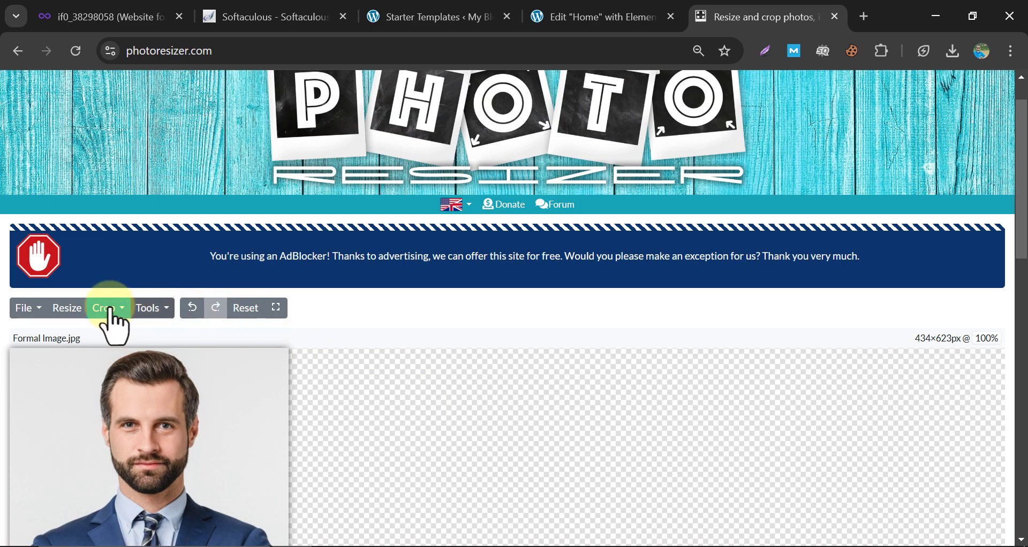
{"action": "left_click", "coordinate": [27, 310]}
{"action": "left_click", "coordinate": [65, 424]}
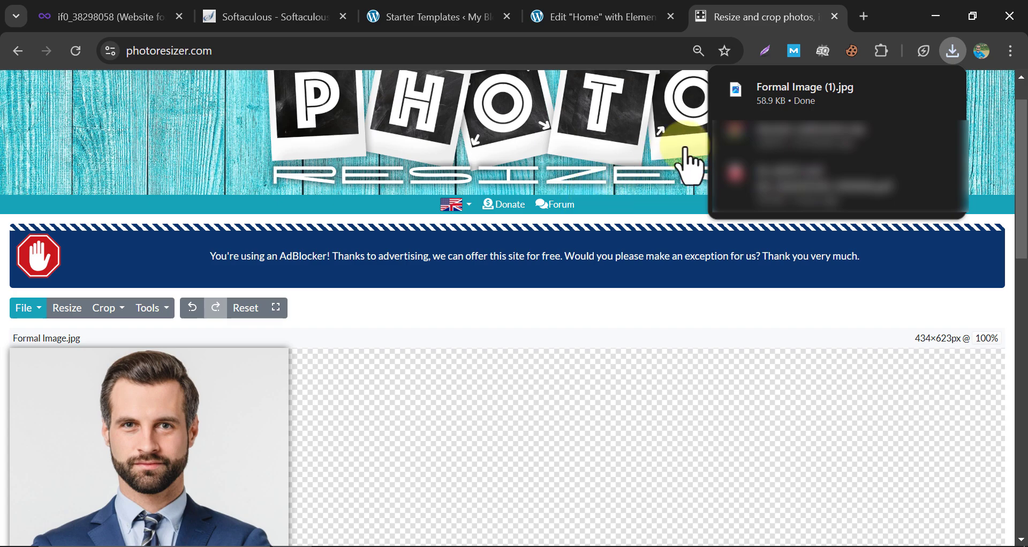
{"action": "mouse_move", "coordinate": [787, 104]}
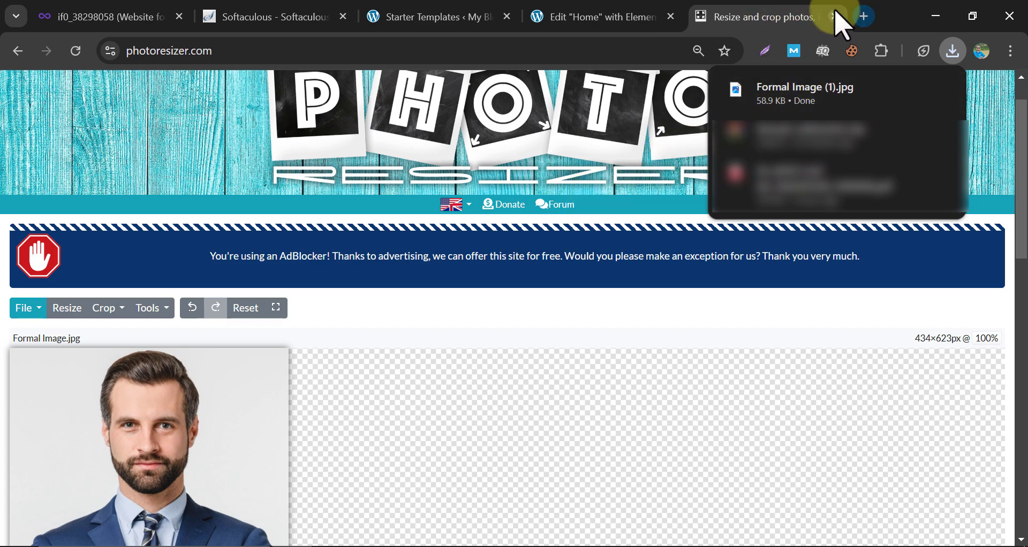
{"action": "left_click", "coordinate": [864, 16]}
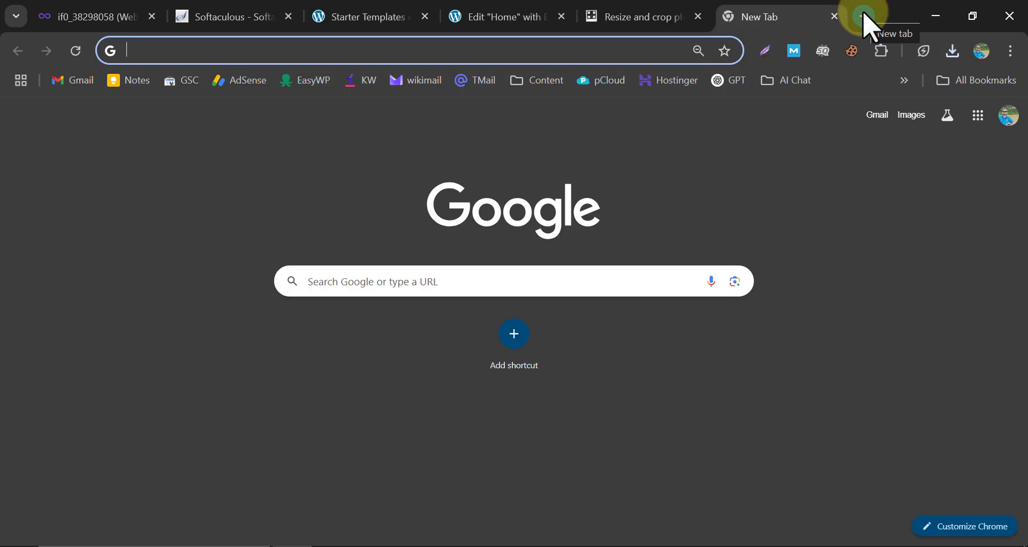
Upload Formal Image (1).jpg to Adobe's background remover and download the cutout PNG.
{"action": "type", "text": "adobe ba"}
{"action": "key", "text": "Return"}
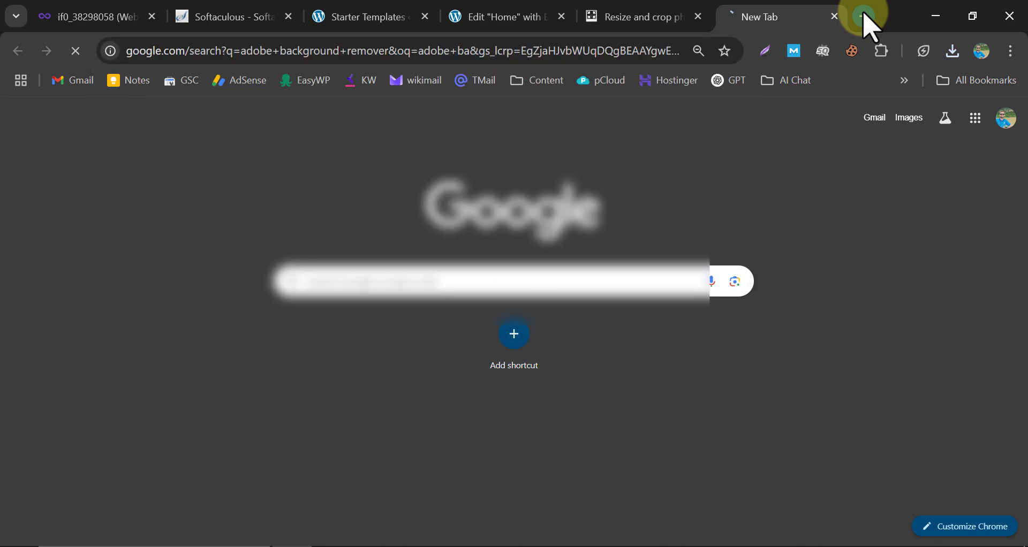
{"action": "left_click", "coordinate": [254, 194]}
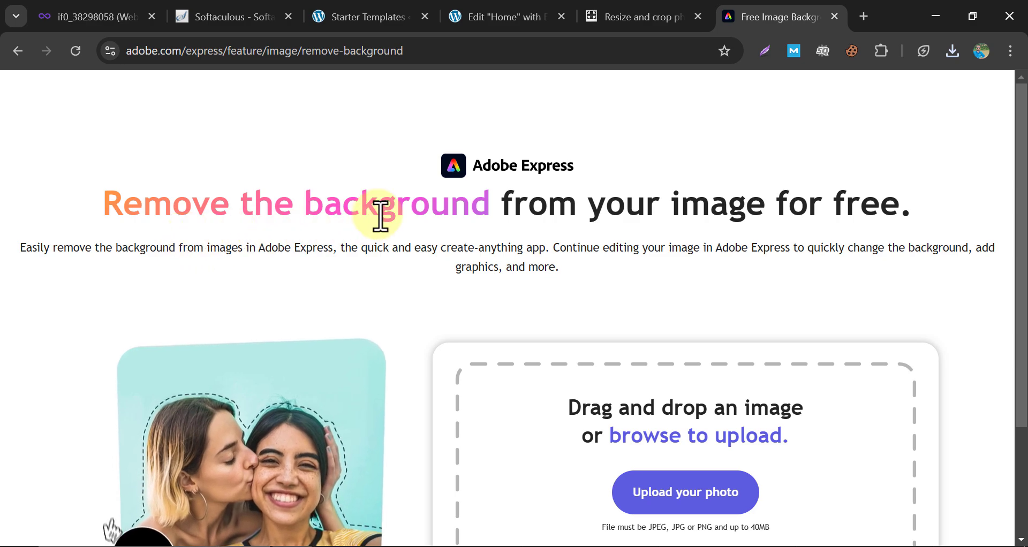
{"action": "left_click", "coordinate": [954, 52]}
{"action": "left_click_drag", "start_coordinate": [793, 140], "coordinate": [650, 490]}
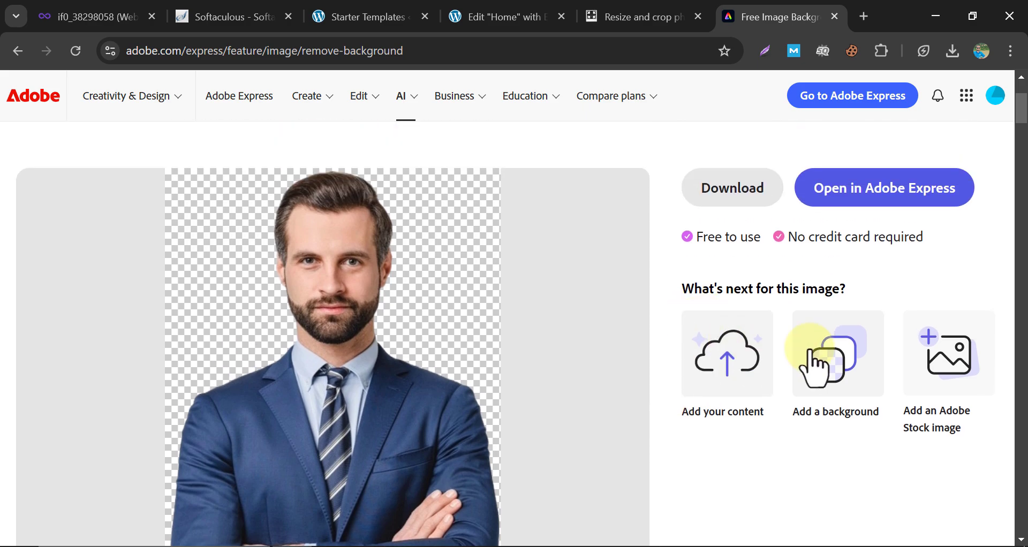
{"action": "left_click", "coordinate": [718, 201]}
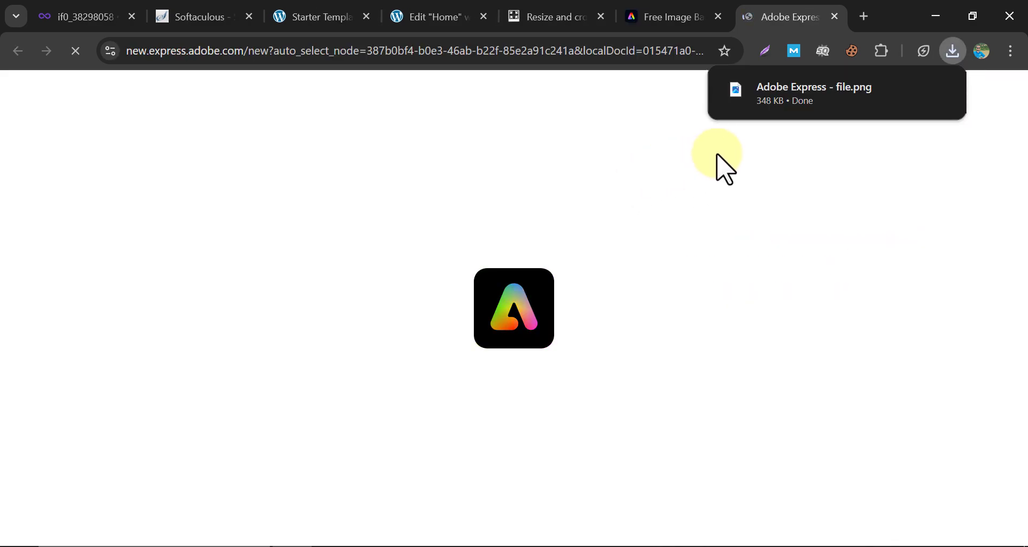
Upload Adobe Express - file.png in Elementor's media dialog and insert it as the hero image.
{"action": "left_click", "coordinate": [404, 15]}
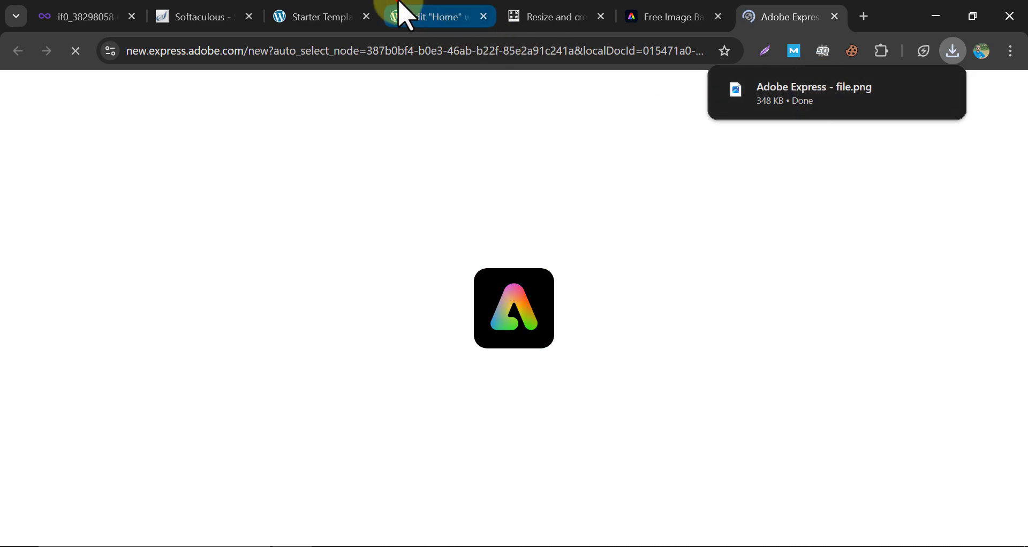
{"action": "left_click", "coordinate": [235, 149]}
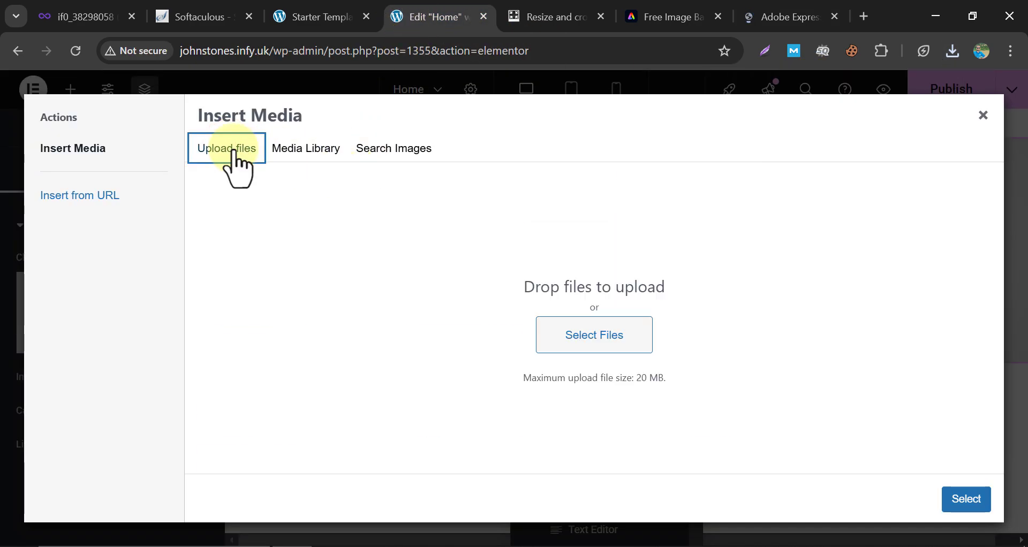
{"action": "left_click", "coordinate": [585, 341]}
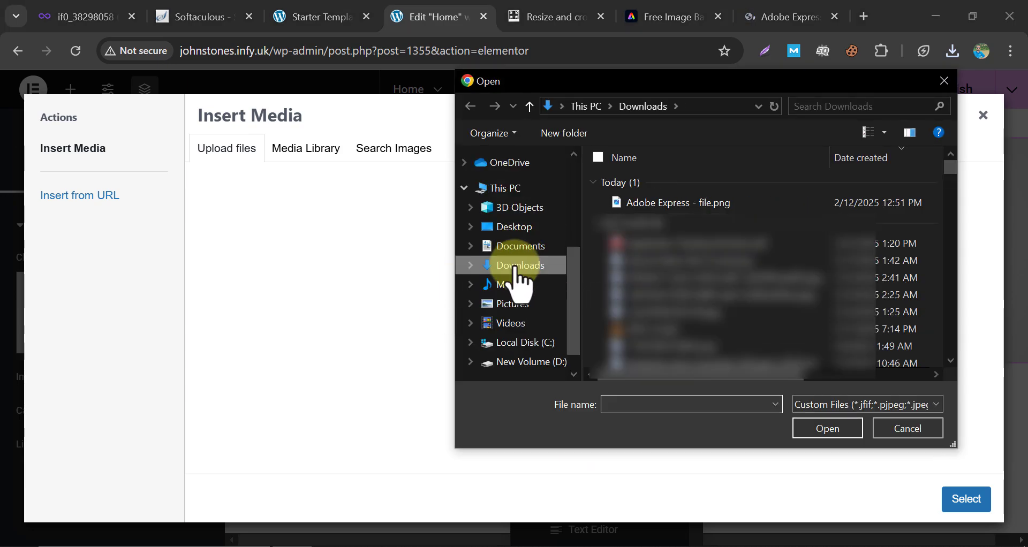
{"action": "left_click", "coordinate": [679, 203]}
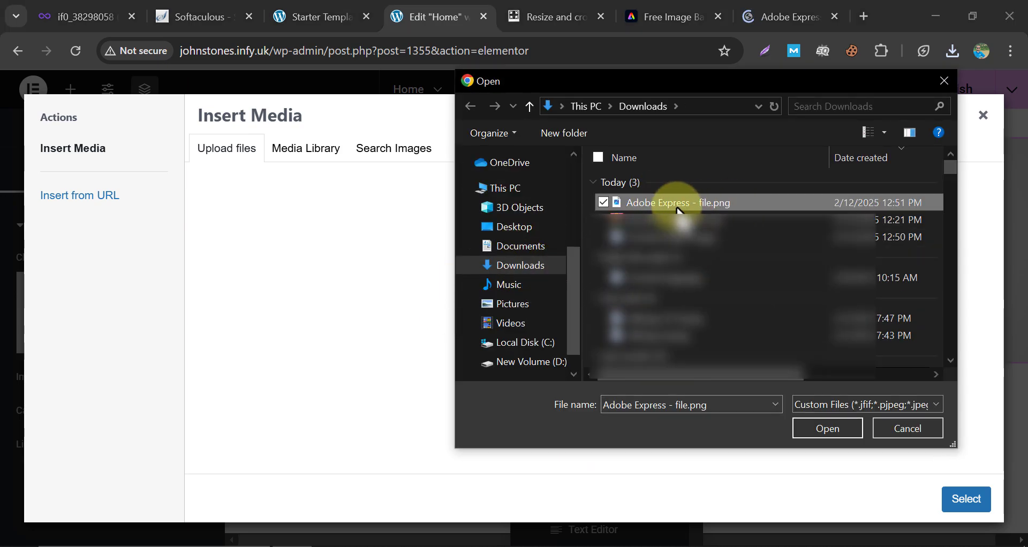
{"action": "left_click", "coordinate": [825, 429]}
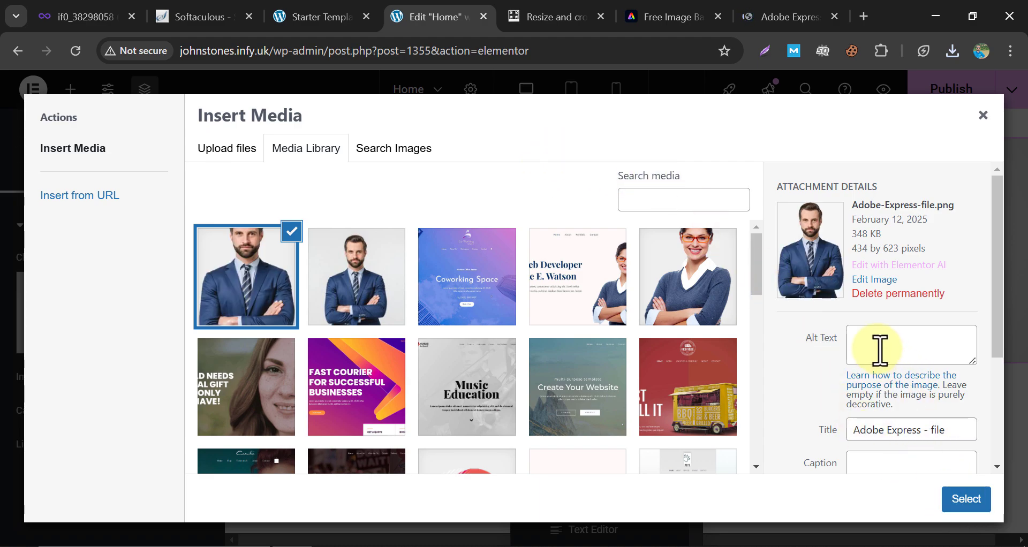
{"action": "left_click", "coordinate": [958, 502]}
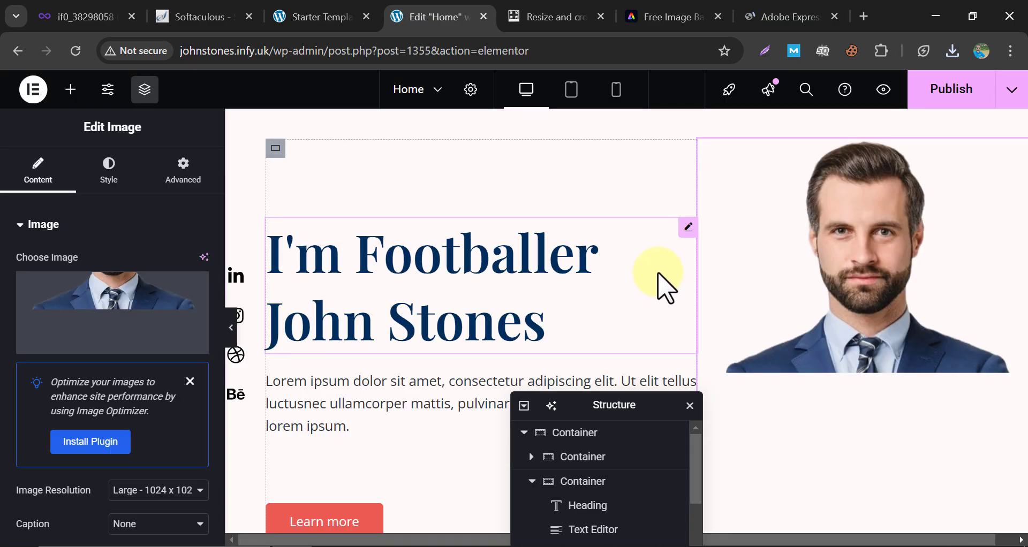
{"action": "scroll", "coordinate": [692, 260], "scroll_direction": "down", "scroll_amount": 4}
{"action": "scroll", "coordinate": [692, 260], "scroll_direction": "up", "scroll_amount": 2}
{"action": "scroll", "coordinate": [691, 261], "scroll_direction": "up", "scroll_amount": 3}
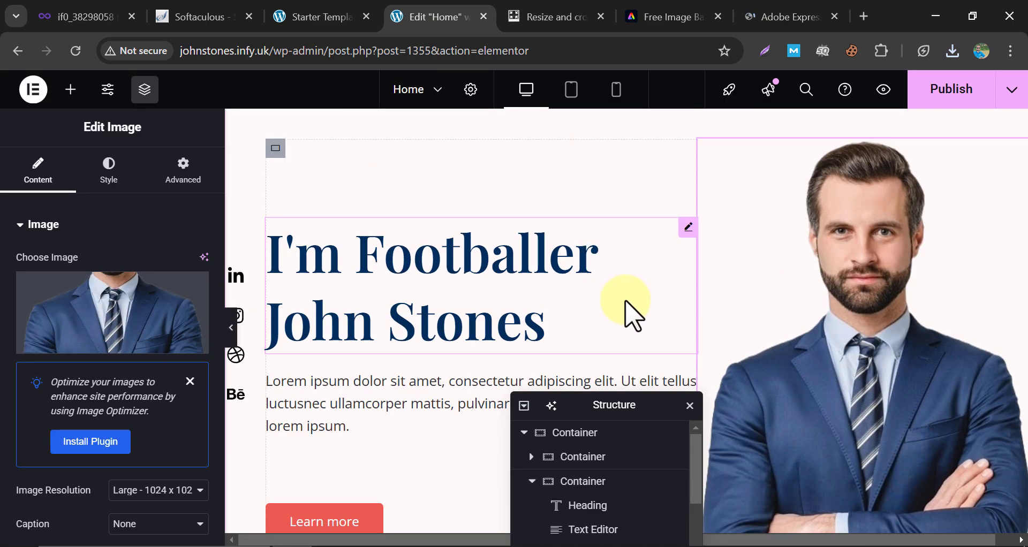
{"action": "scroll", "coordinate": [716, 285], "scroll_direction": "down", "scroll_amount": 10}
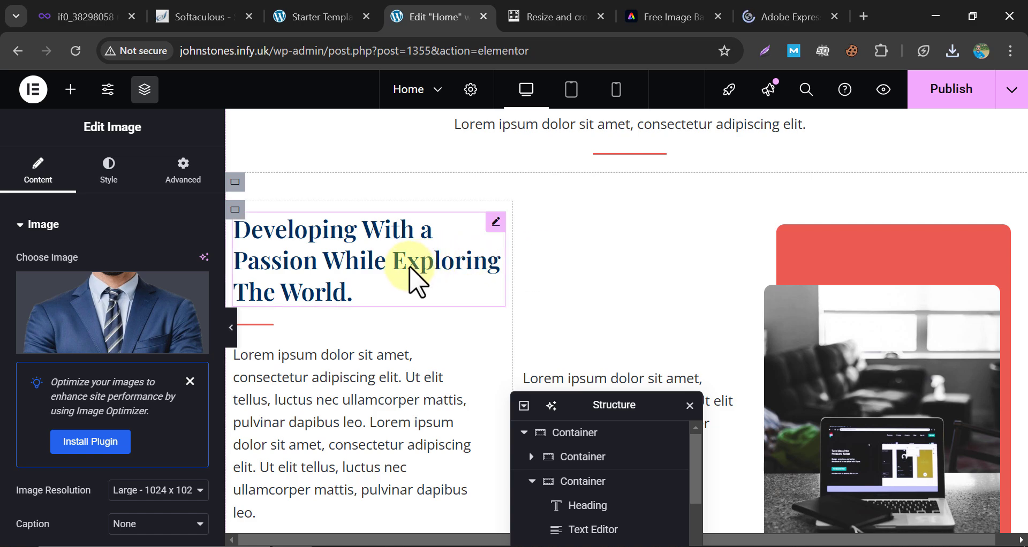
Publish the page and scroll the homepage to check the background-free portrait.
{"action": "left_click", "coordinate": [423, 276]}
{"action": "scroll", "coordinate": [843, 345], "scroll_direction": "up", "scroll_amount": 10}
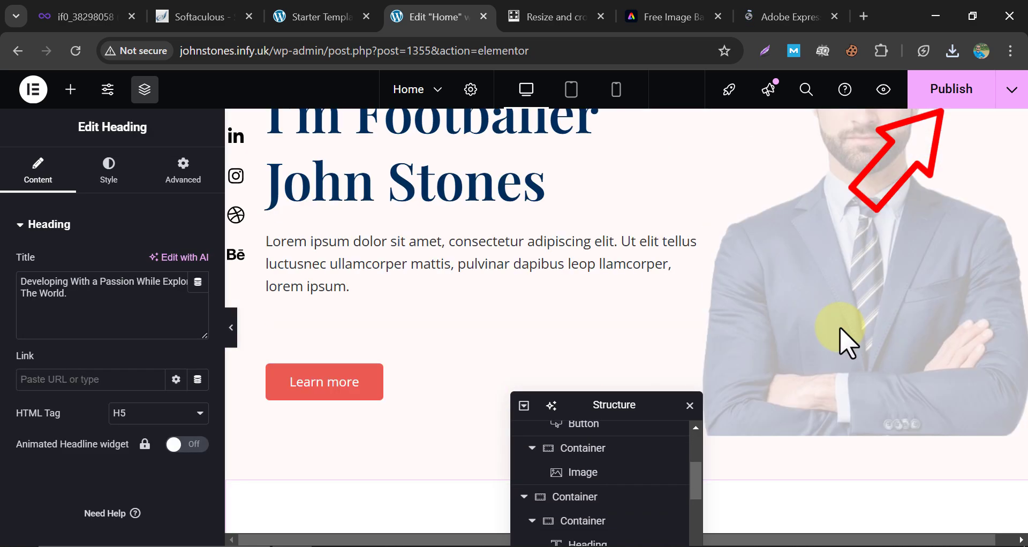
{"action": "scroll", "coordinate": [948, 127], "scroll_direction": "up", "scroll_amount": 3}
{"action": "left_click", "coordinate": [950, 81]}
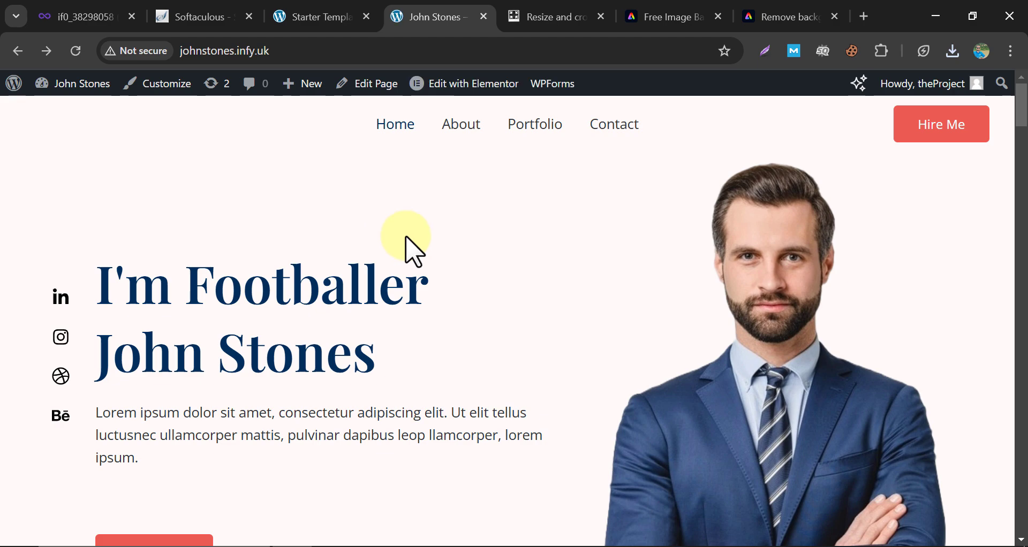
{"action": "scroll", "coordinate": [415, 251], "scroll_direction": "down", "scroll_amount": 2}
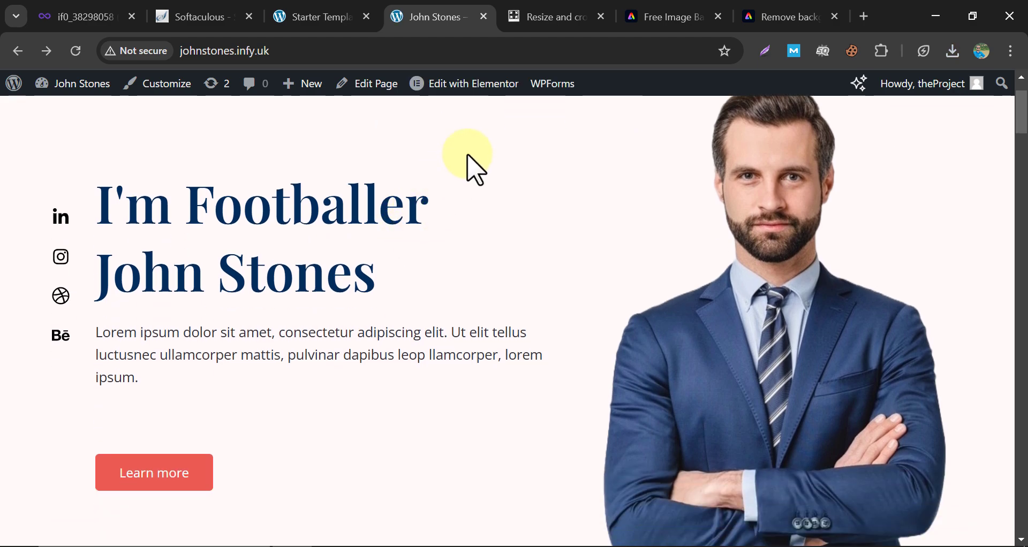
{"action": "scroll", "coordinate": [473, 167], "scroll_direction": "down", "scroll_amount": 15}
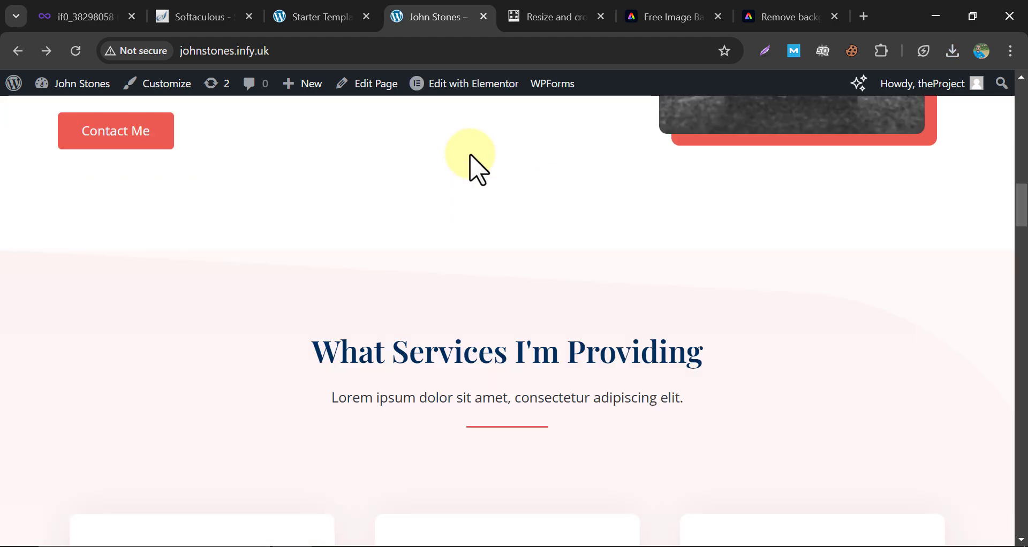
{"action": "scroll", "coordinate": [471, 156], "scroll_direction": "up", "scroll_amount": 15}
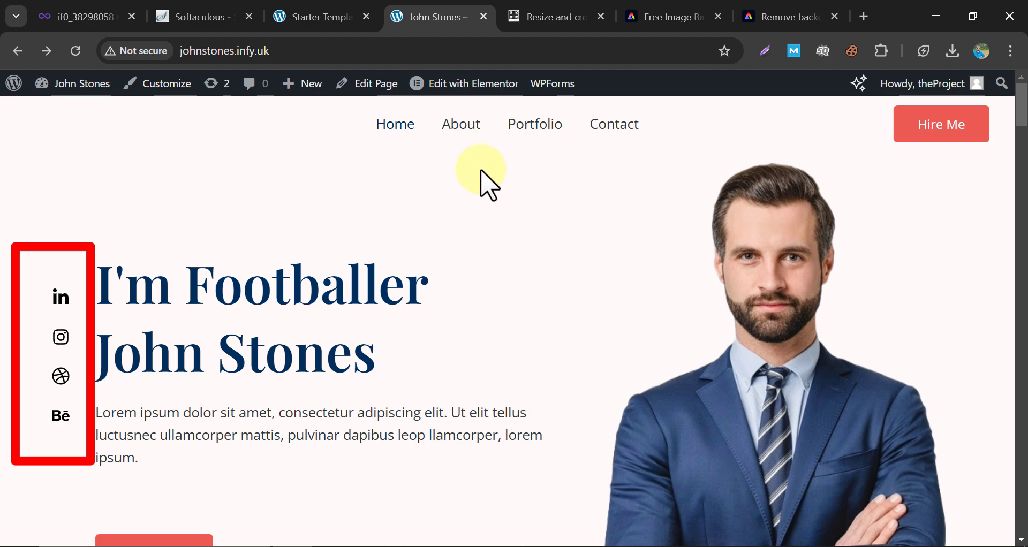
{"action": "left_click", "coordinate": [460, 85]}
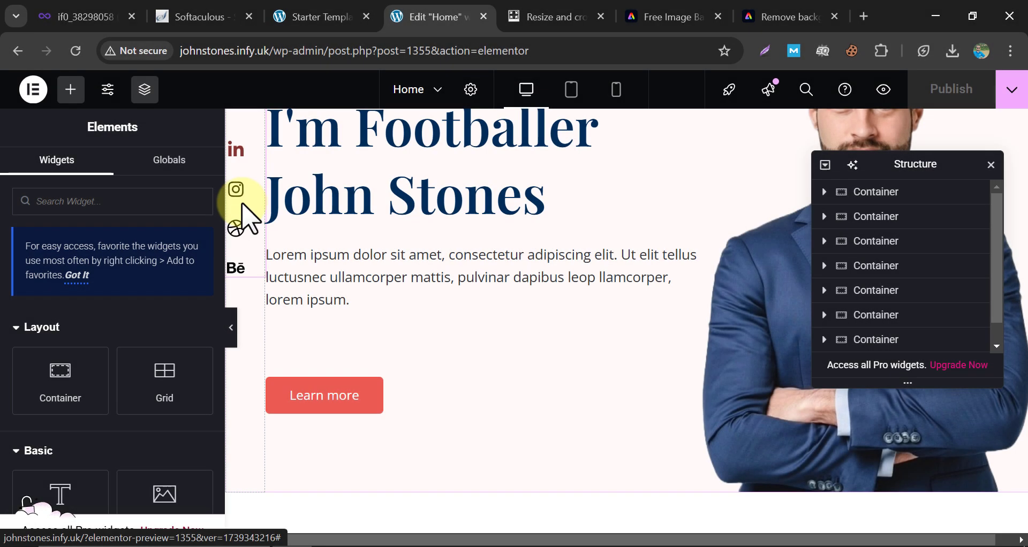
{"action": "left_click", "coordinate": [242, 173]}
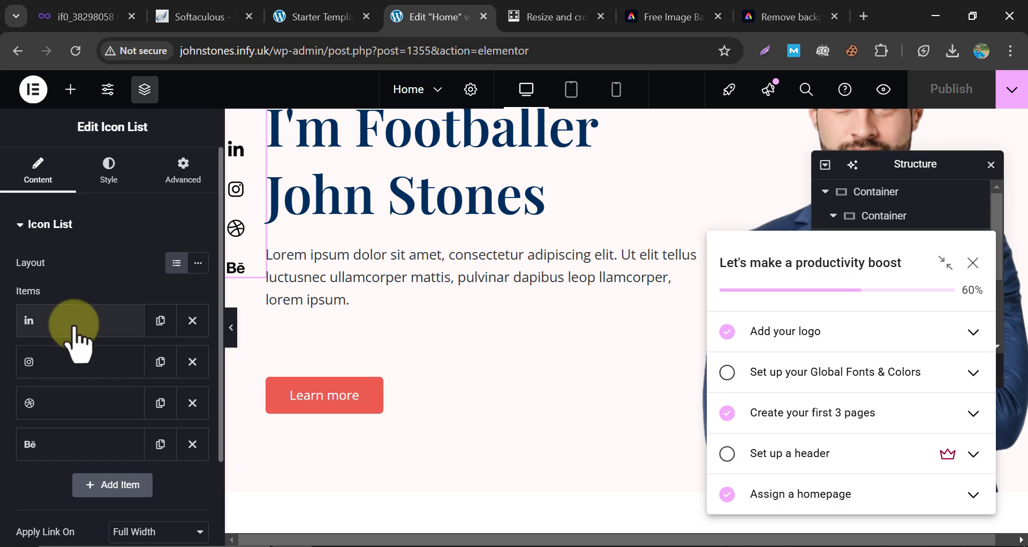
{"action": "left_click", "coordinate": [73, 339]}
{"action": "scroll", "coordinate": [62, 368], "scroll_direction": "down", "scroll_amount": 2}
{"action": "scroll", "coordinate": [84, 343], "scroll_direction": "down", "scroll_amount": 2}
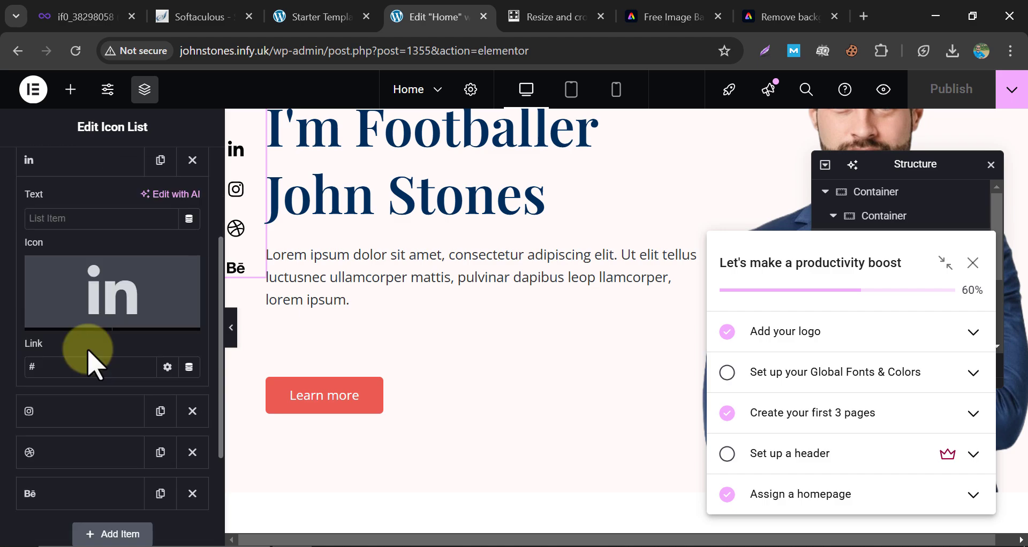
{"action": "right_click", "coordinate": [66, 364]}
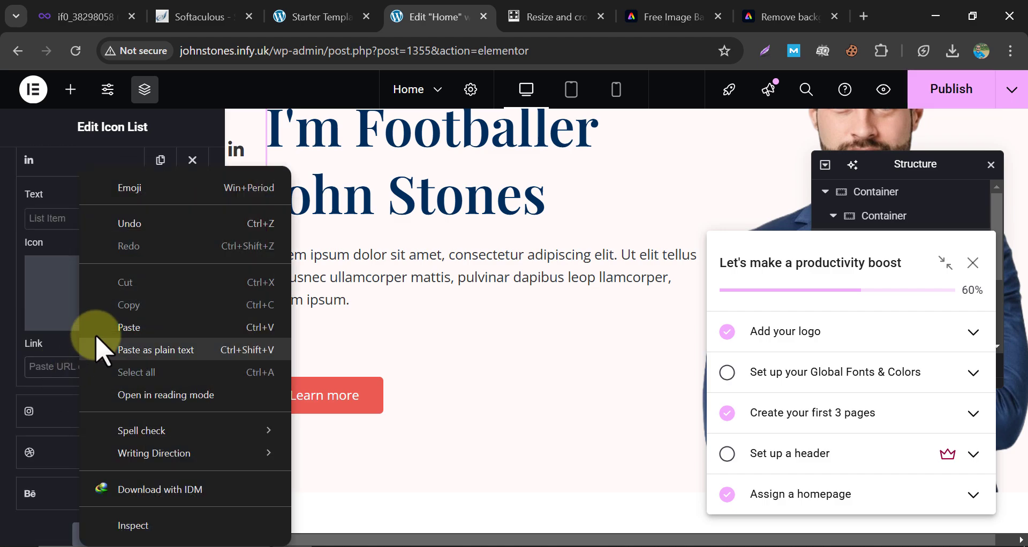
{"action": "left_click", "coordinate": [160, 327]}
{"action": "left_click", "coordinate": [1, 352]}
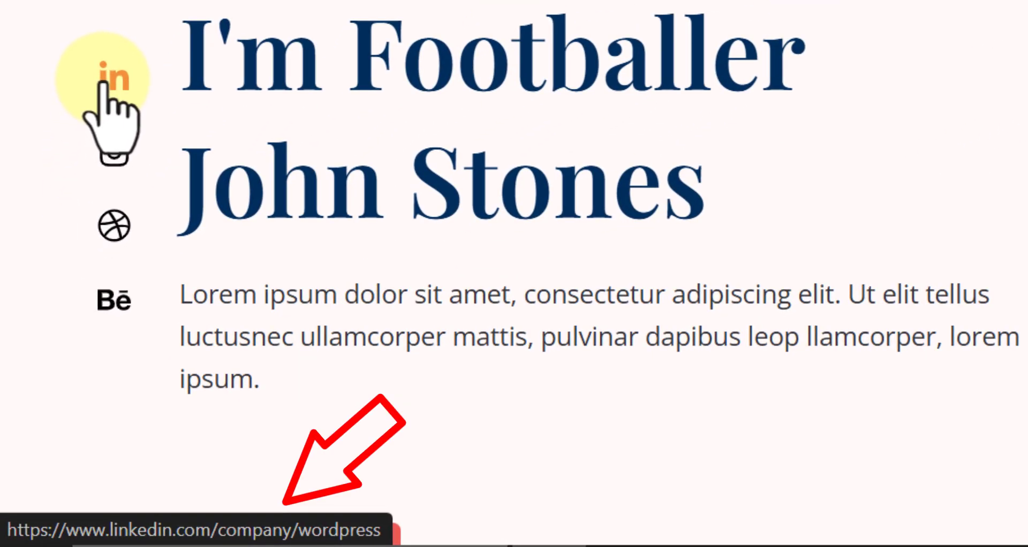
Test the LinkedIn icon opens linkedin.com/company/wordpress, then return to the John Stones homepage.
{"action": "left_click", "coordinate": [102, 80]}
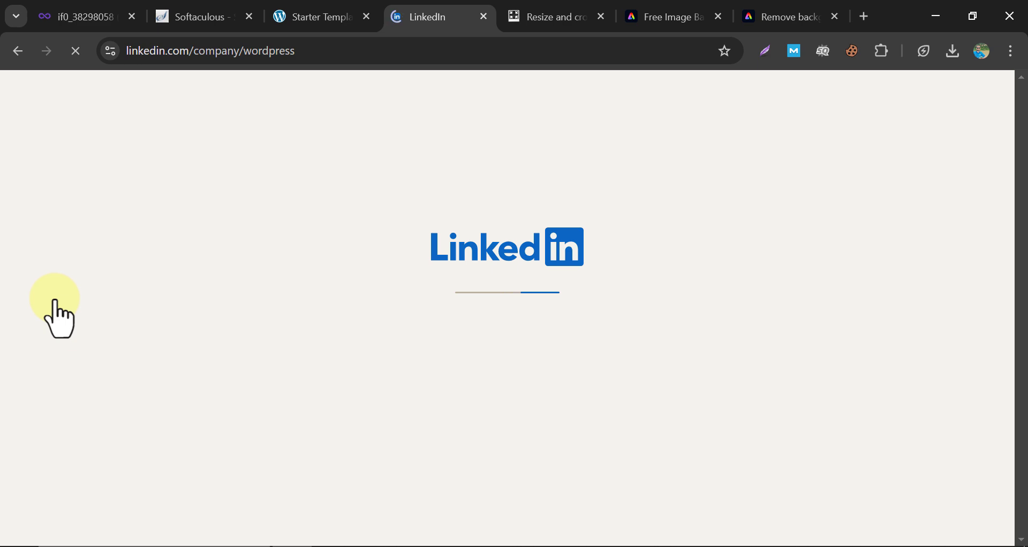
{"action": "key", "text": "alt+Left"}
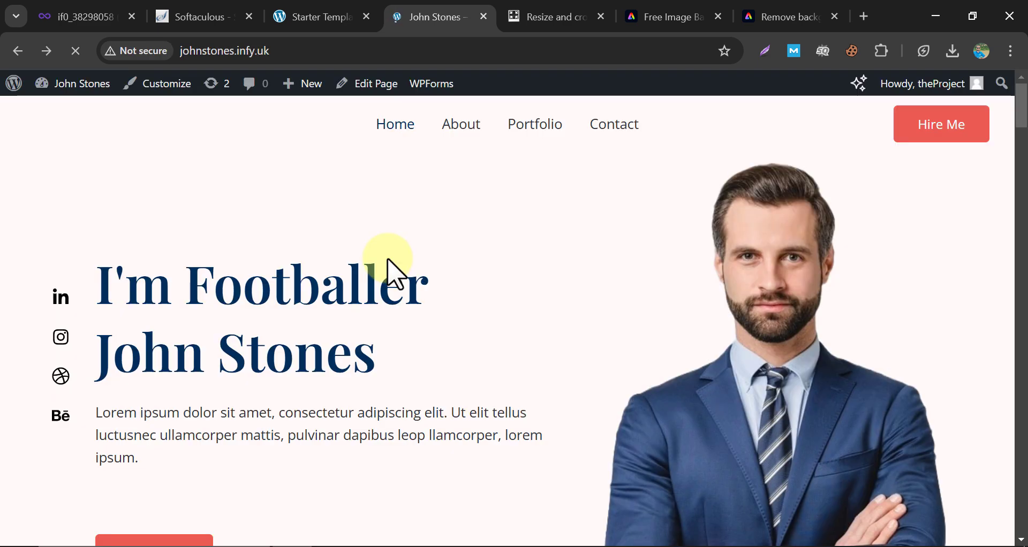